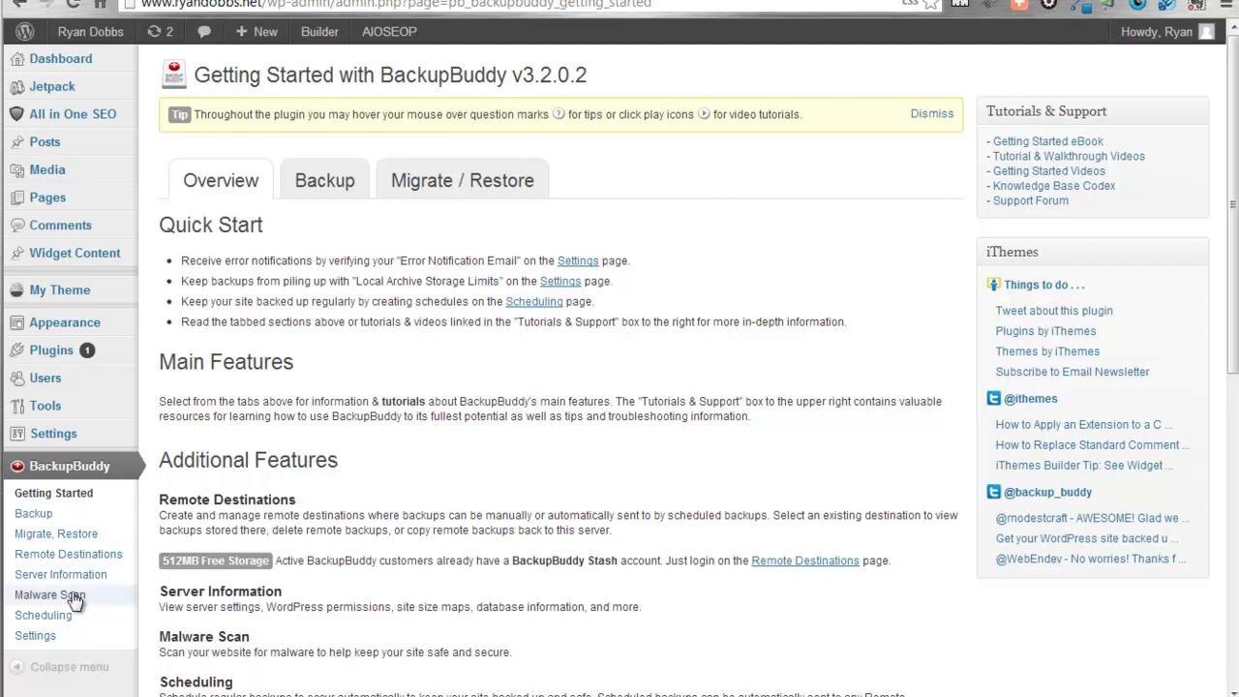
Open BackupBuddy Settings and scroll through its general, notification and storage options.
click(38, 645)
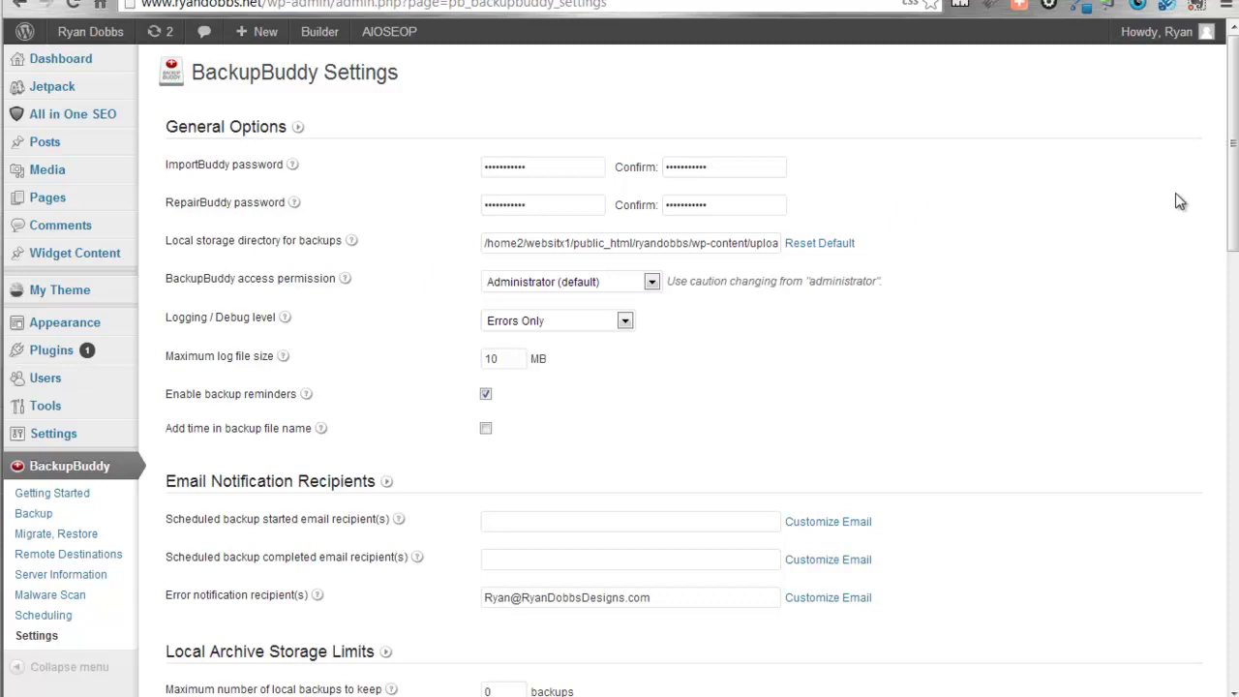
drag(1233, 231, 1181, 681)
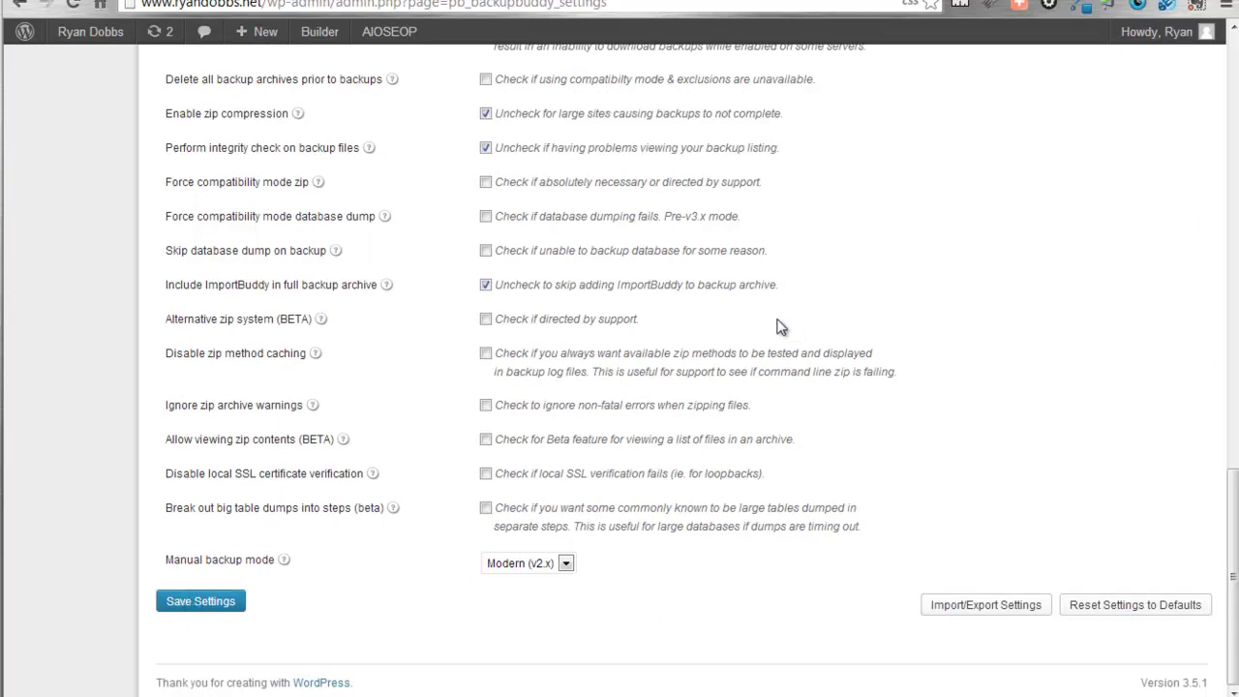
click(1228, 59)
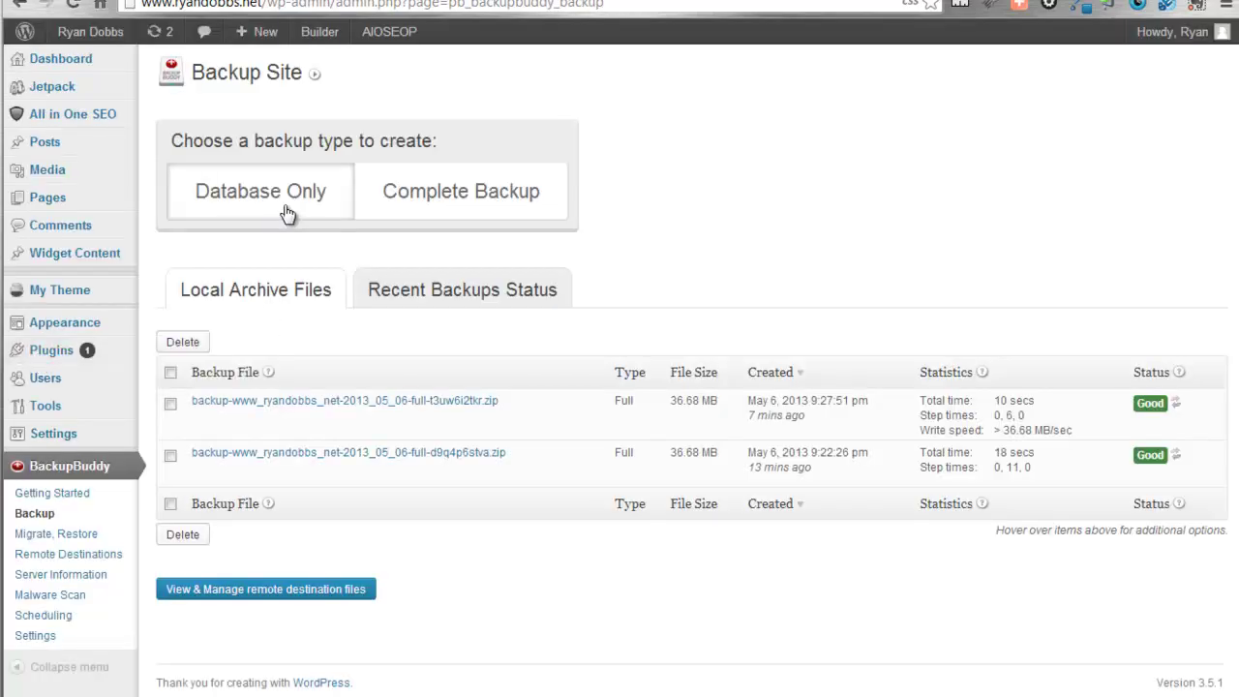
Run a Complete Backup of the site and download the finished 36.68 MB zip.
click(457, 204)
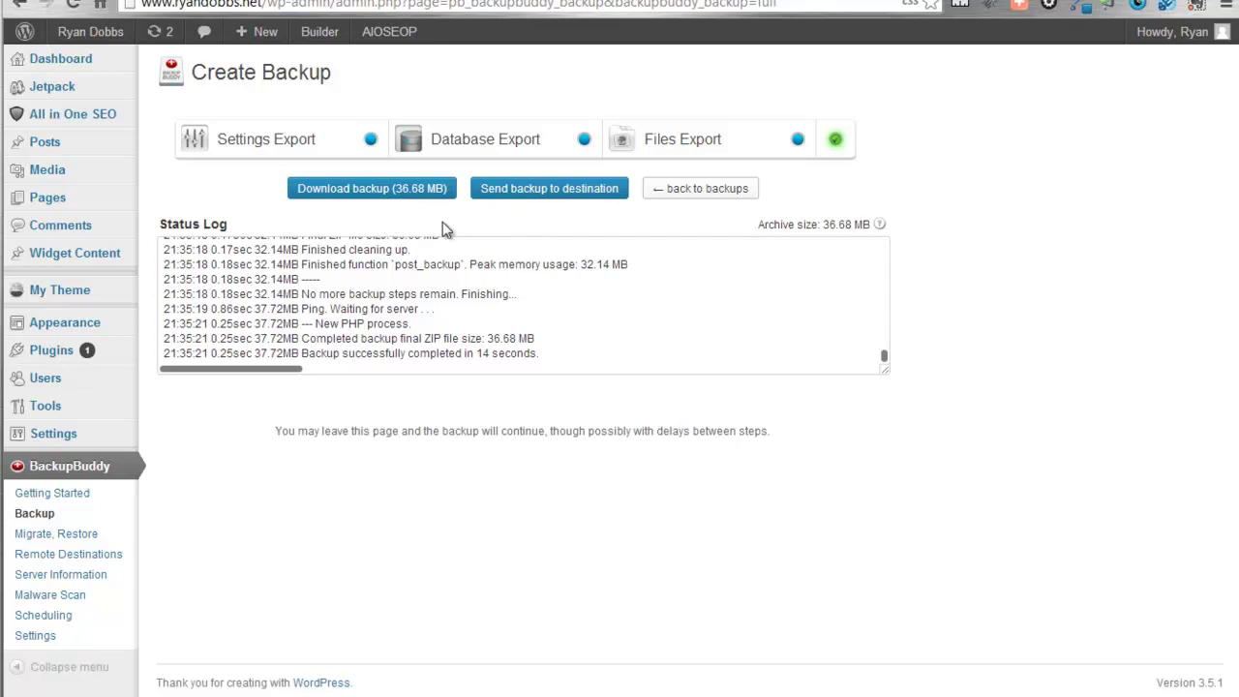
click(373, 190)
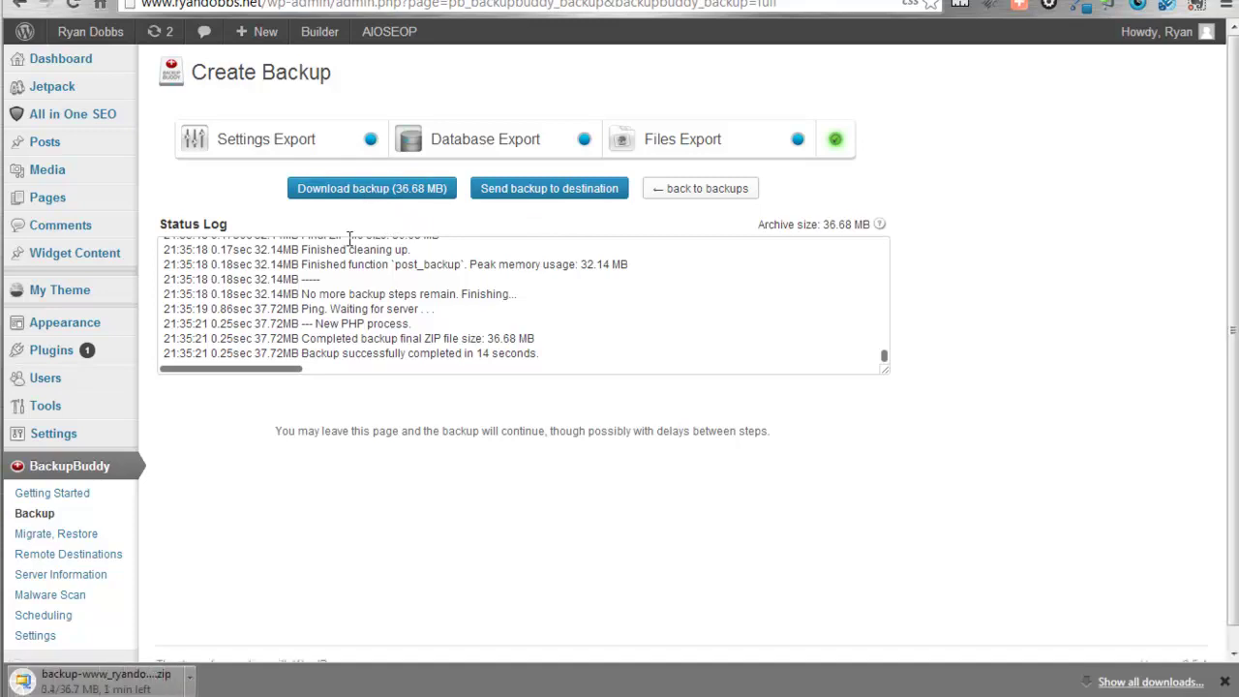
Download importbuddy.php from the Migrate, Restore page, protecting it with an ImportBuddy password.
click(86, 542)
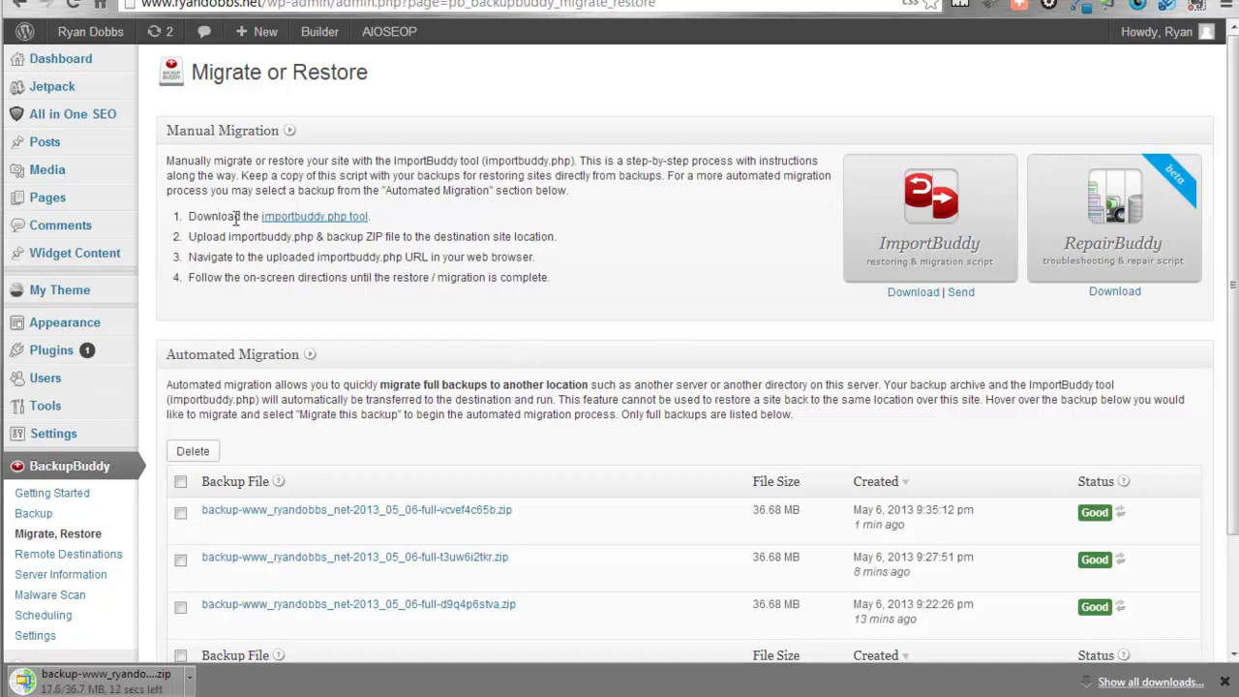
click(320, 218)
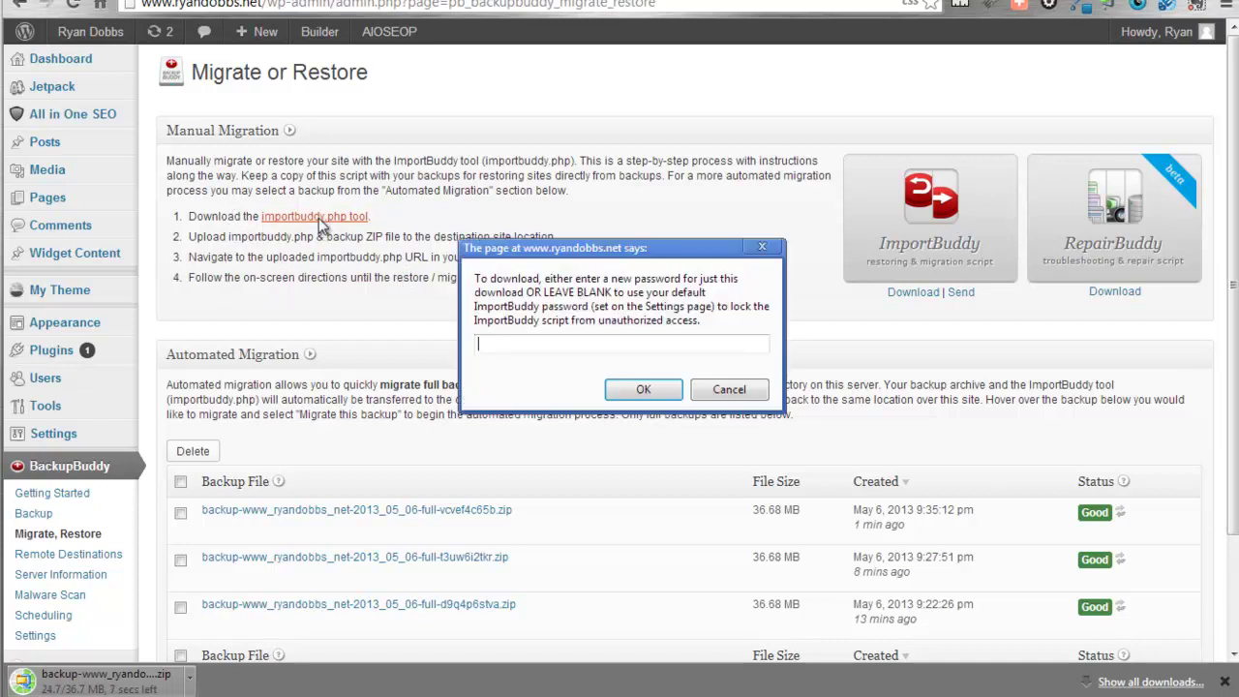
key(Return)
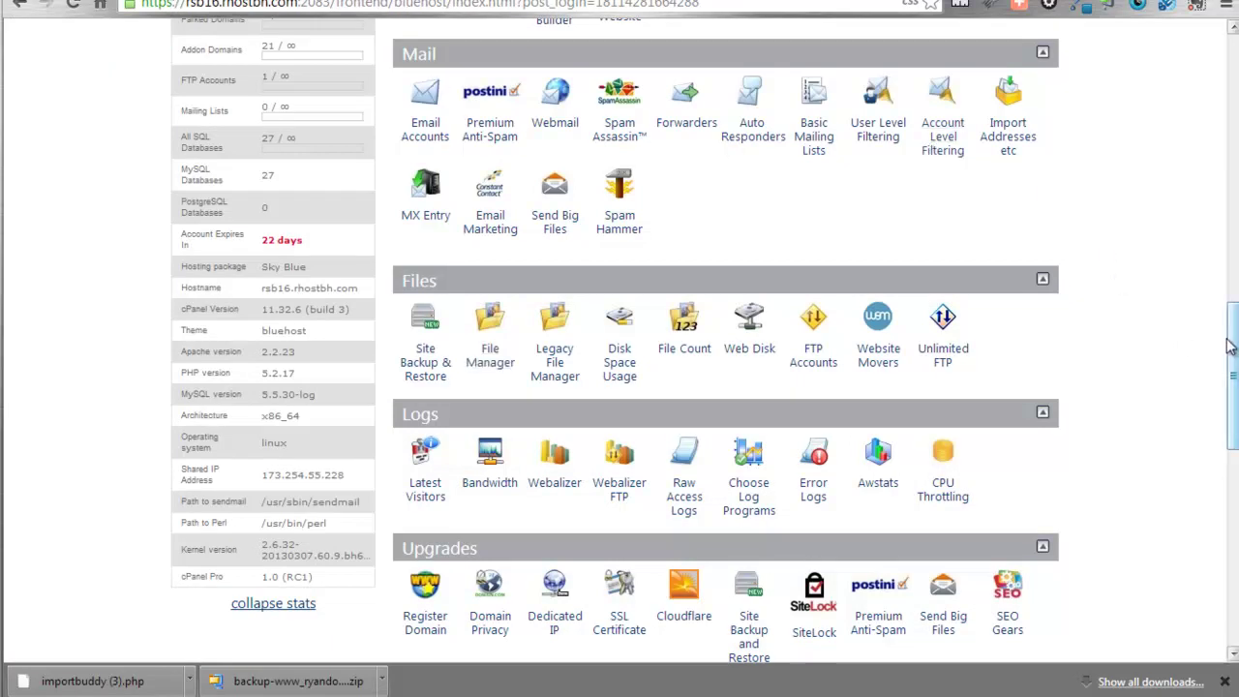
scroll(1232, 300, up, 1)
drag(1232, 301, 1225, 375)
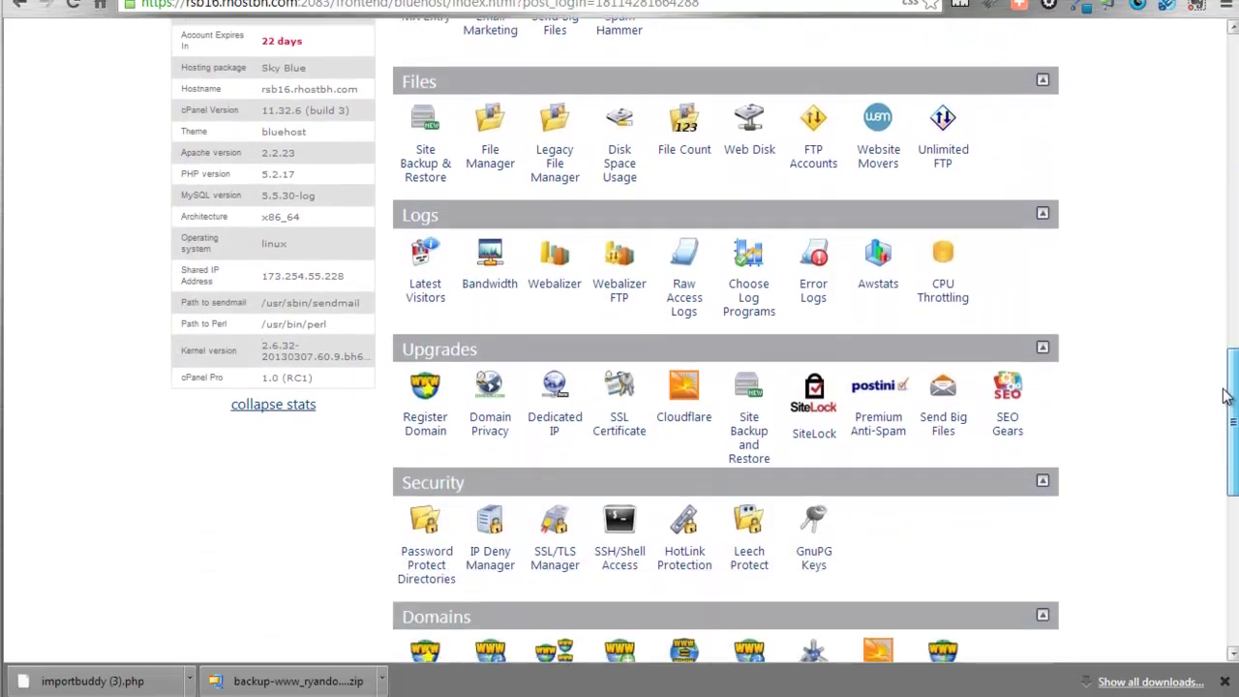
drag(1225, 395, 1225, 485)
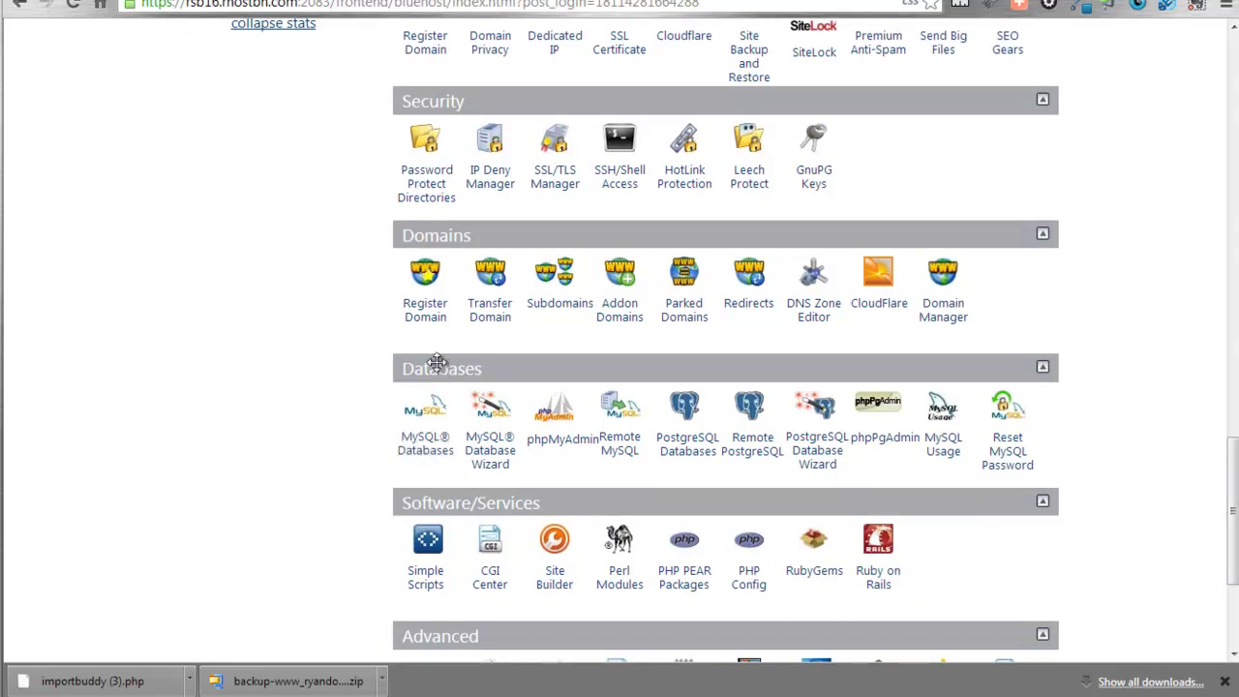
On MySQL Databases, enter the new database name 'ryantu', replacing the rejected 'tutorial'.
click(423, 448)
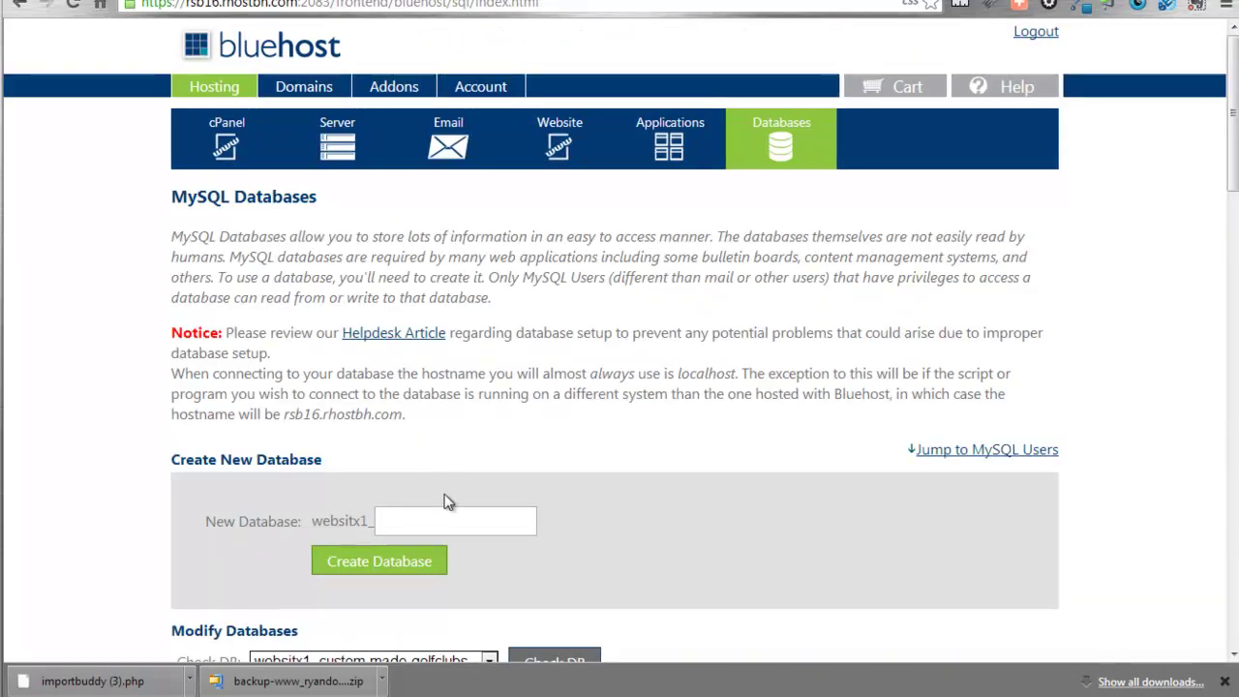
click(446, 520)
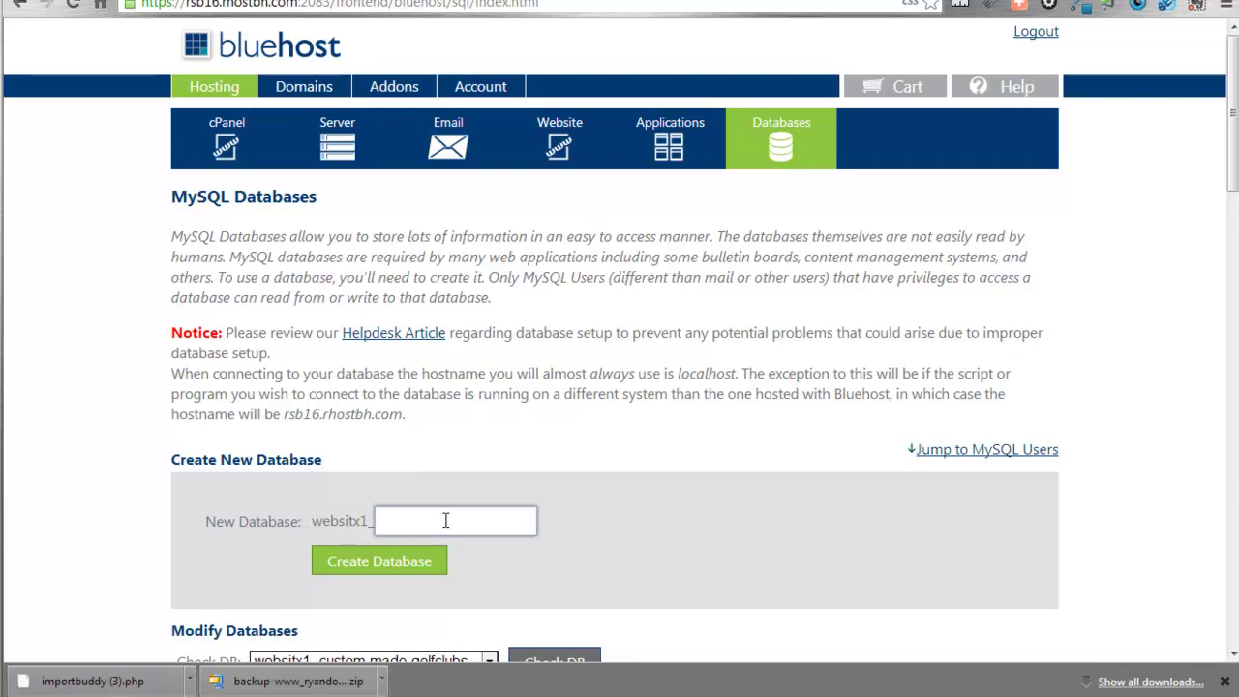
text(tutorial)
key(BackSpace)
key(BackSpace)
key(BackSpace)
key(BackSpace)
key(BackSpace)
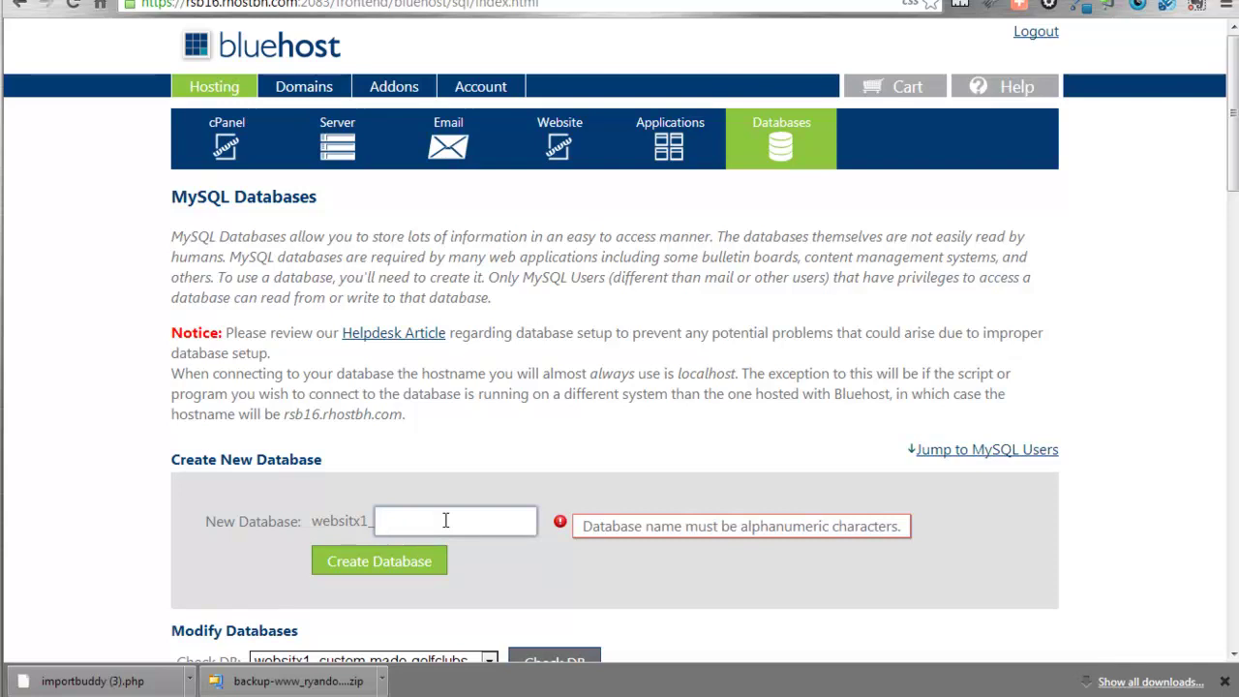
text(ryan)
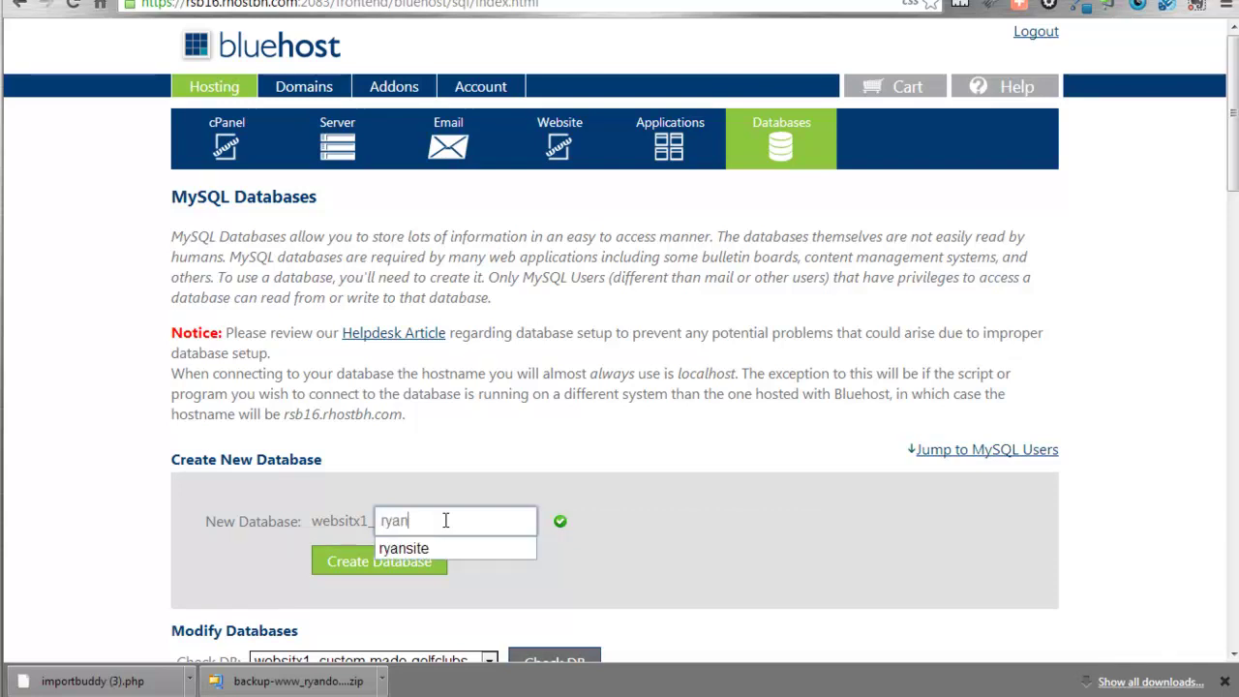
text(tu)
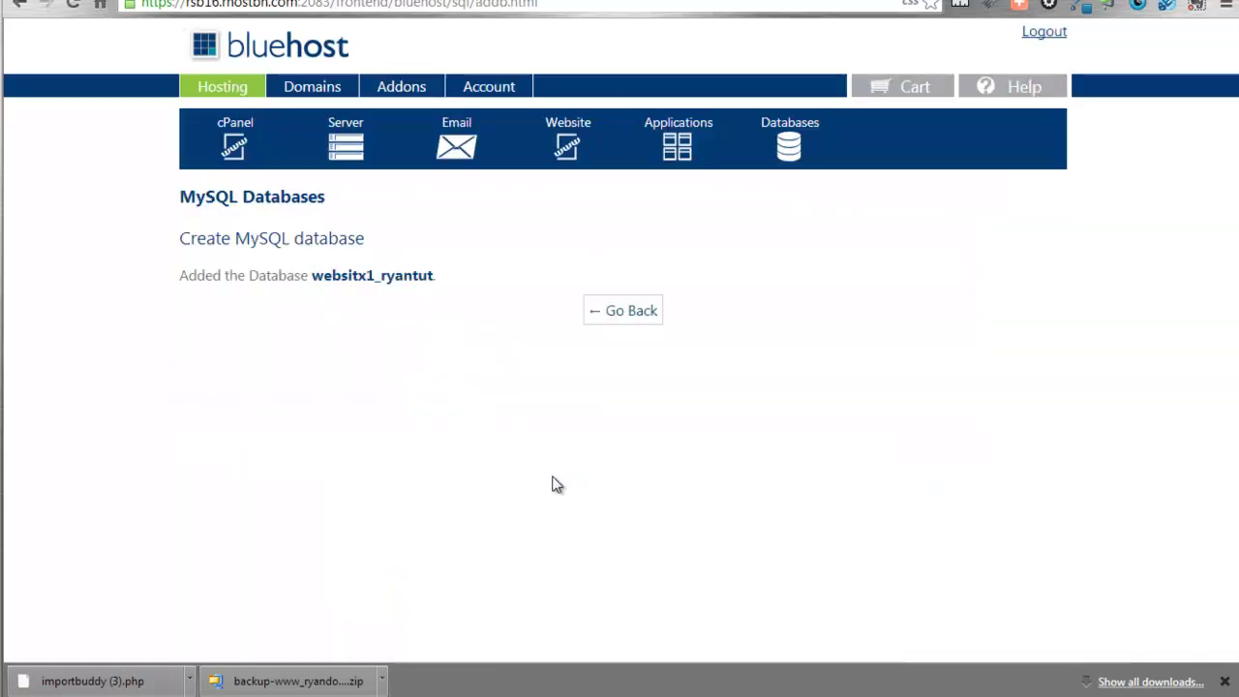
Add a new MySQL user named ryantut, entering its password twice.
click(632, 311)
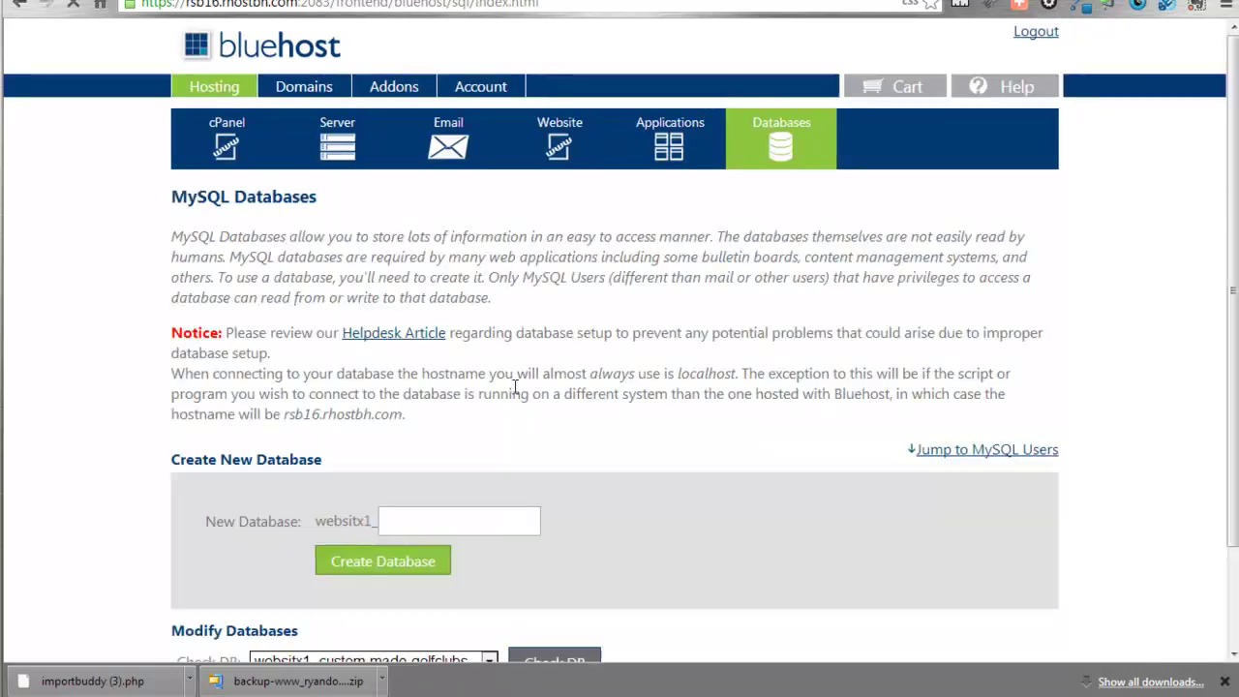
drag(1235, 189, 1234, 450)
click(425, 254)
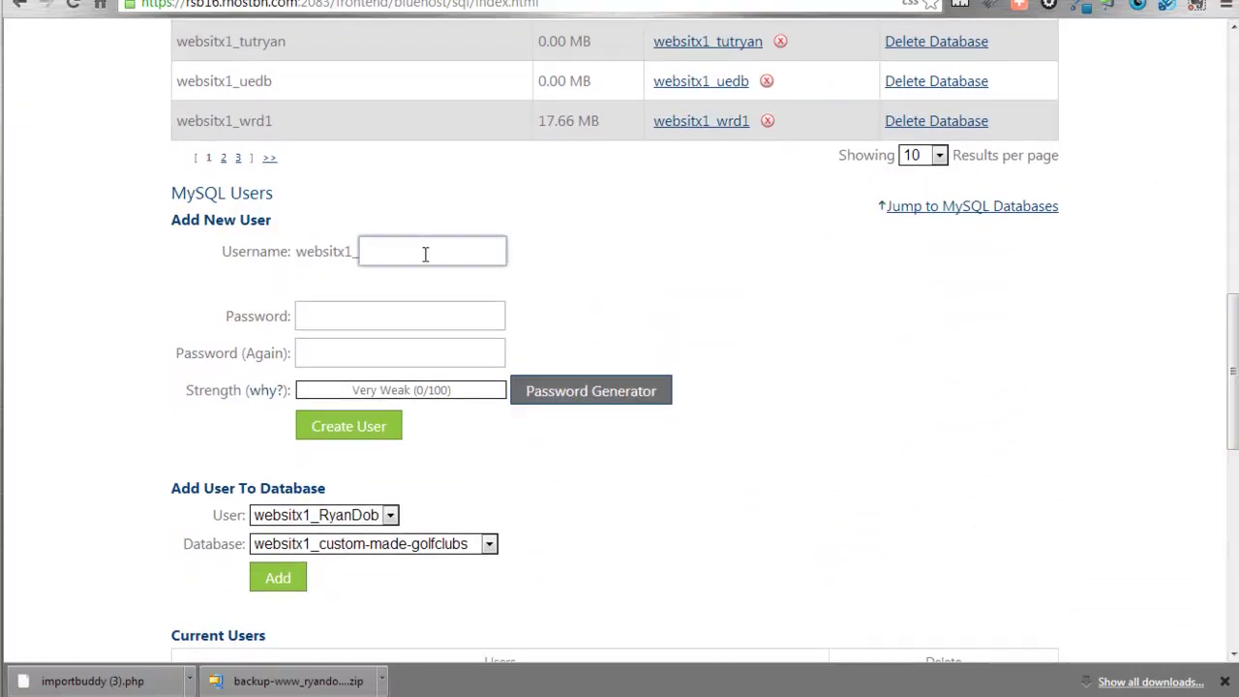
text(ryantut)
key(Tab)
text(•••••••••)
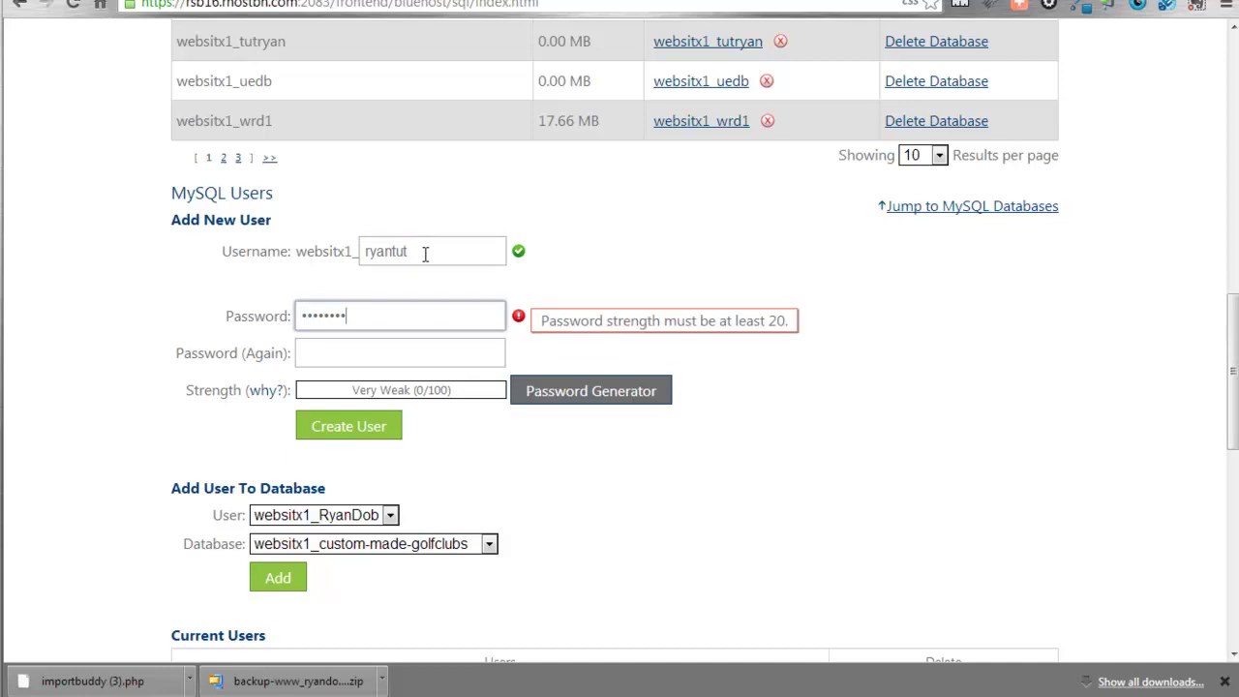
text(•)
key(Tab)
text(••)
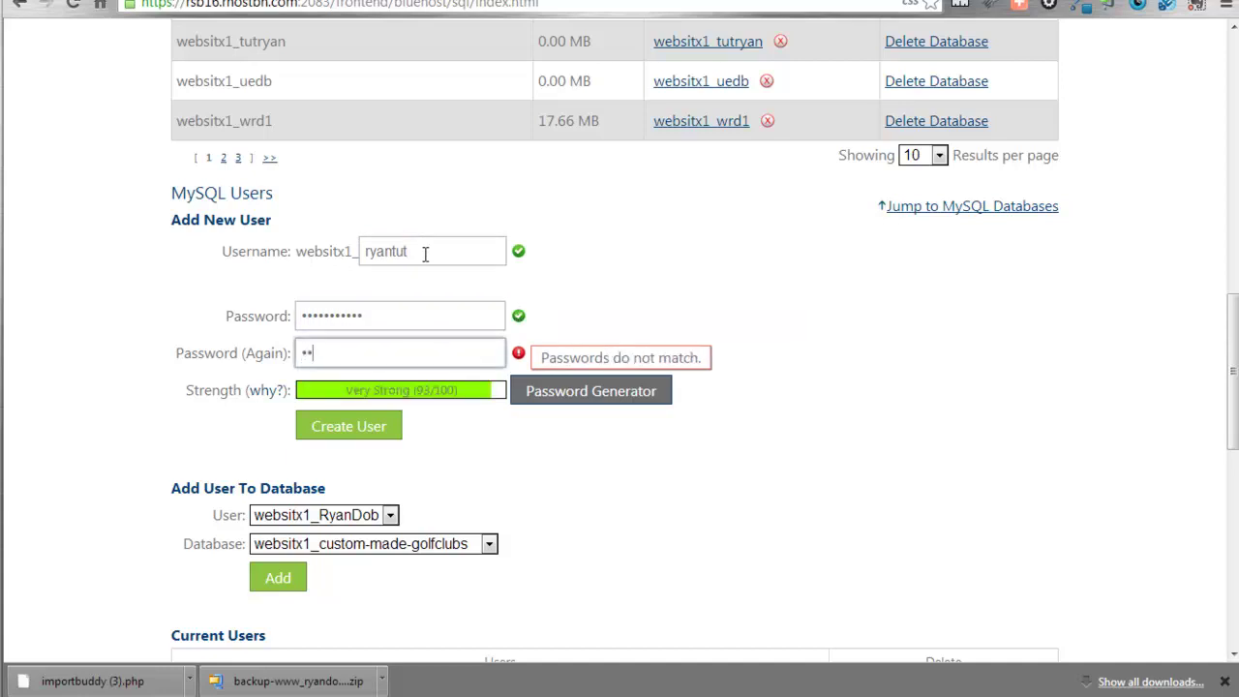
text(•••••••••)
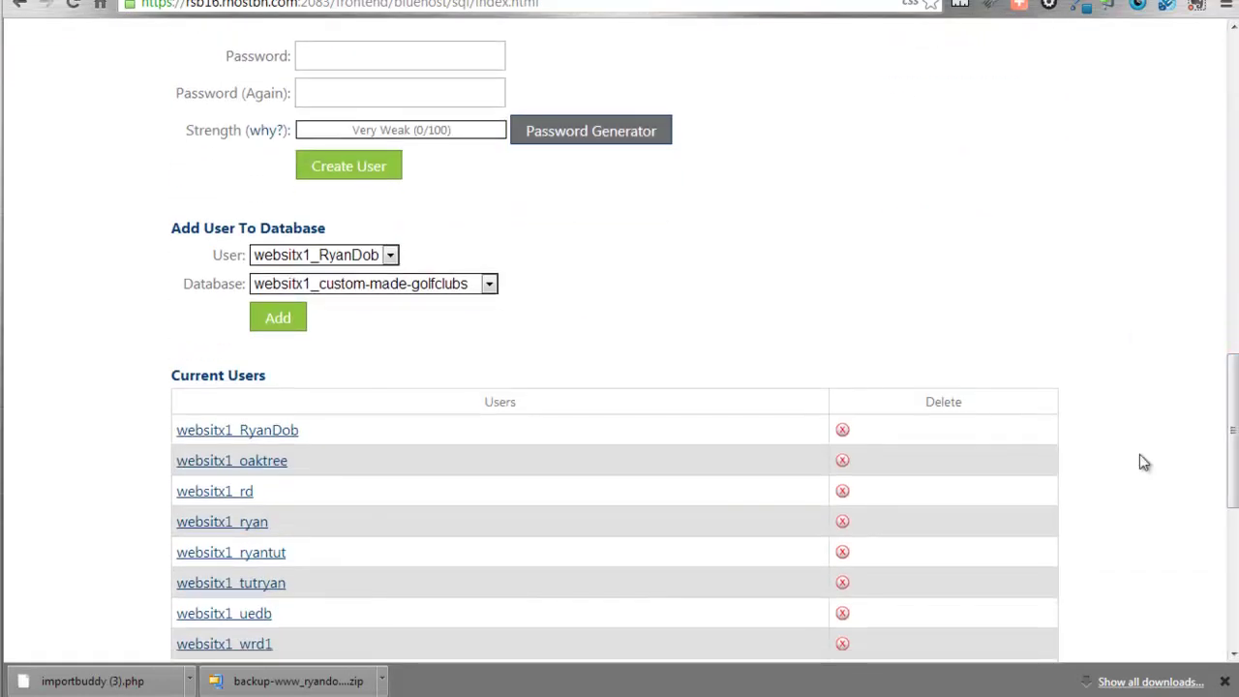
Add user websitx1_ryantut to database websitx1_ryantut with ALL PRIVILEGES.
click(392, 254)
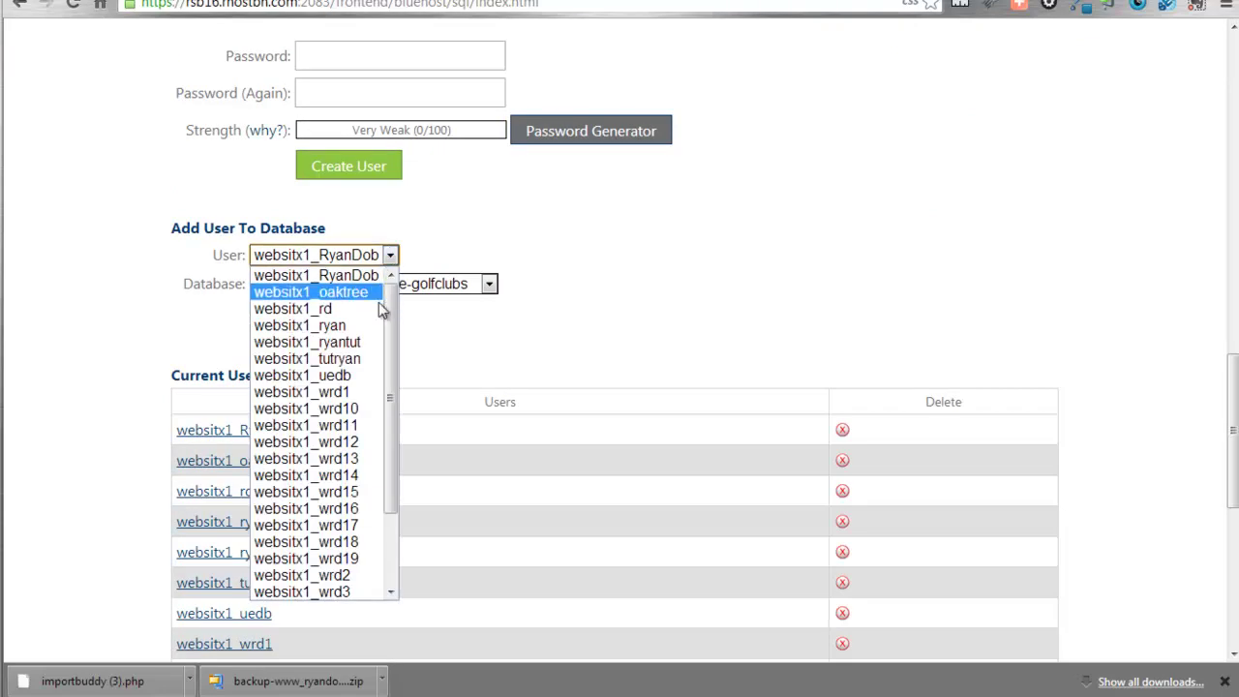
click(374, 343)
click(405, 289)
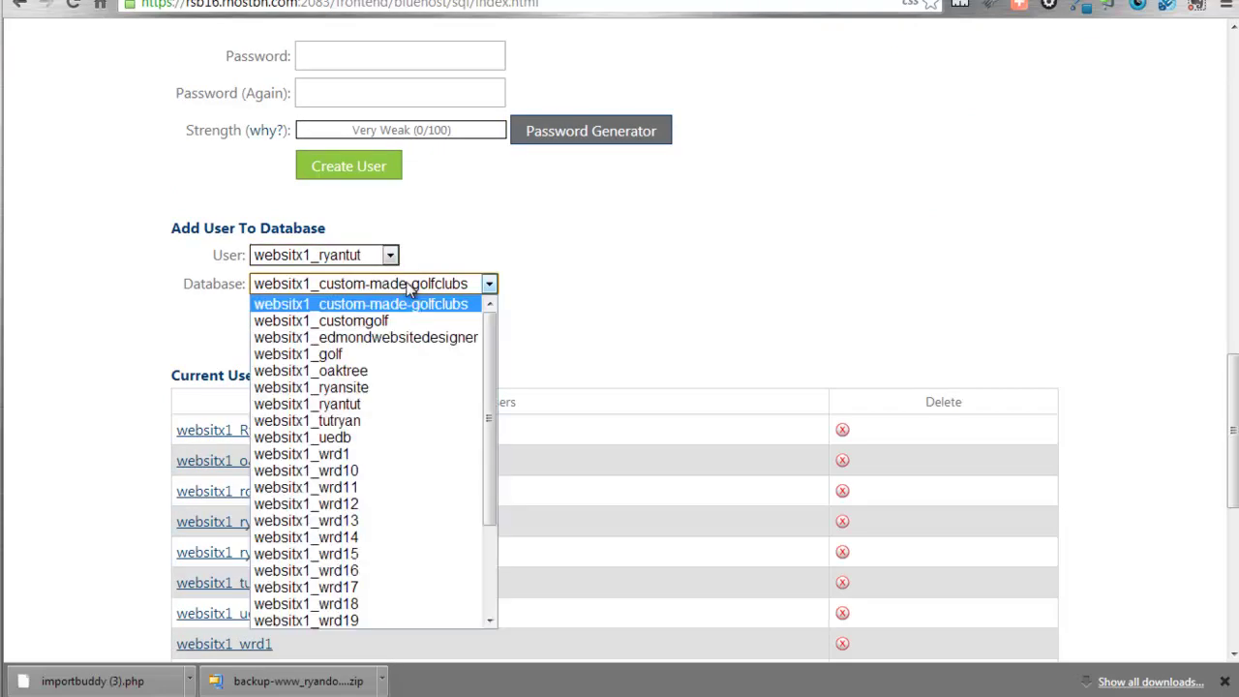
click(386, 404)
click(278, 323)
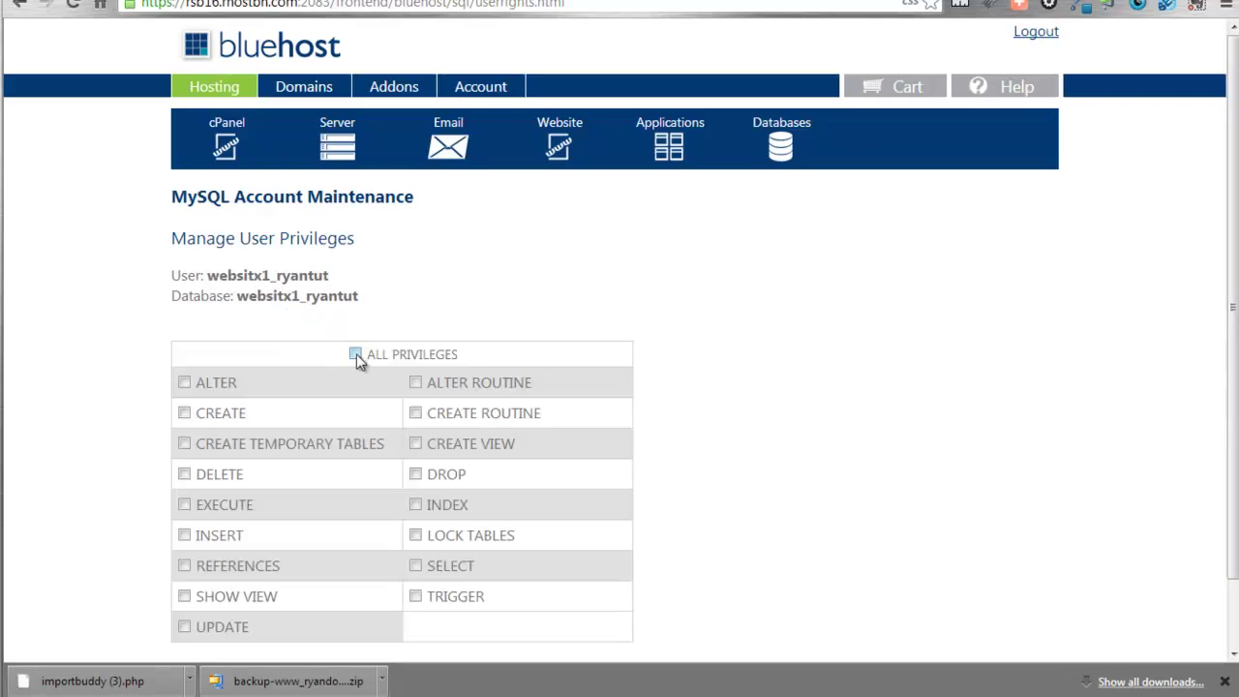
click(356, 355)
scroll(1204, 423, down, 2)
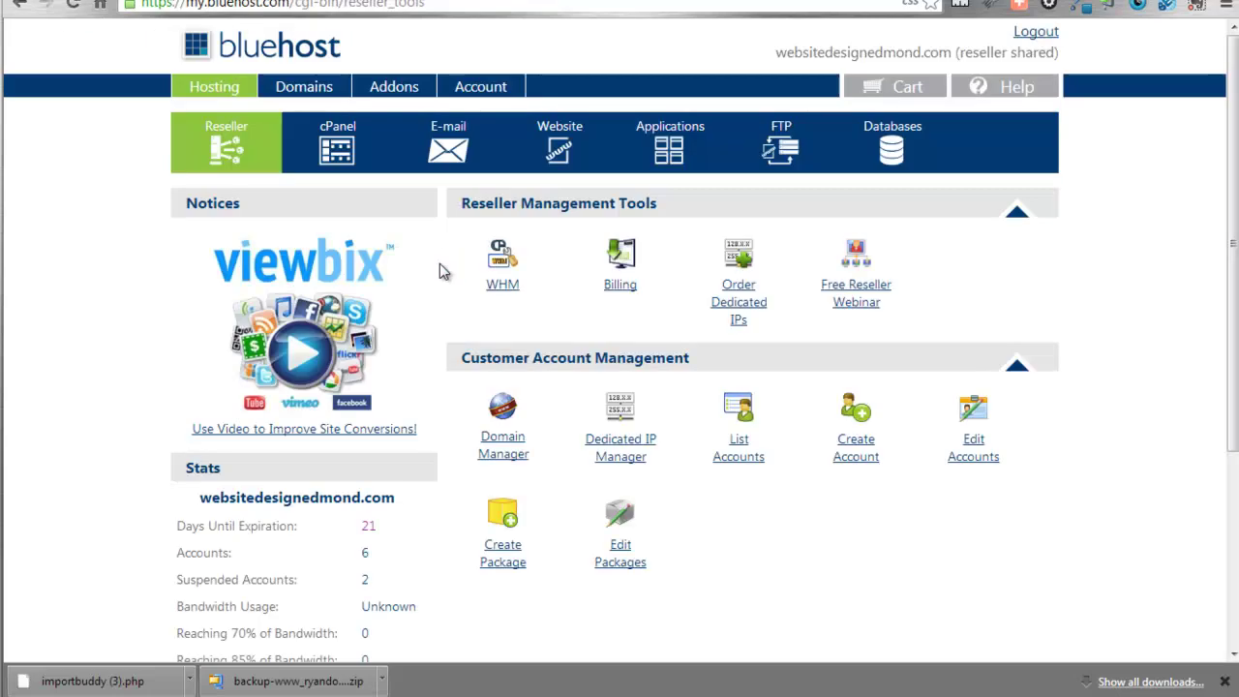
From the cPanel home, open File Manager and enter the public_html/ryandobbsgroup folder.
click(334, 157)
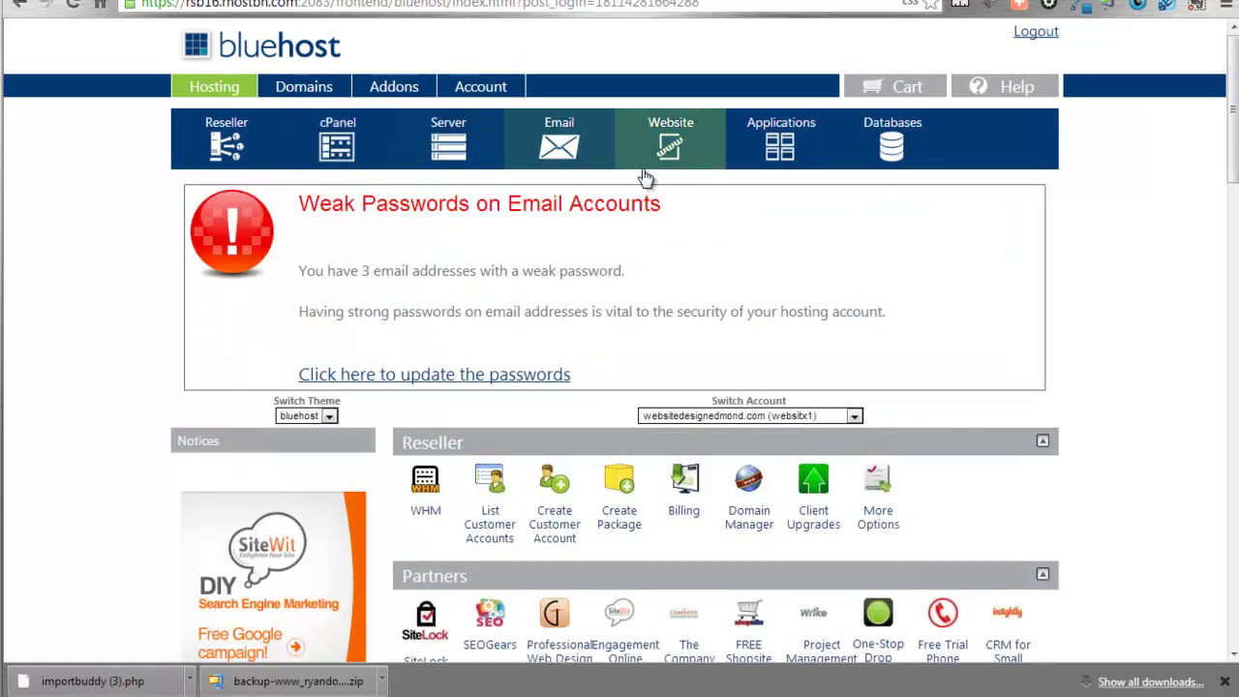
scroll(1166, 123, down, 4)
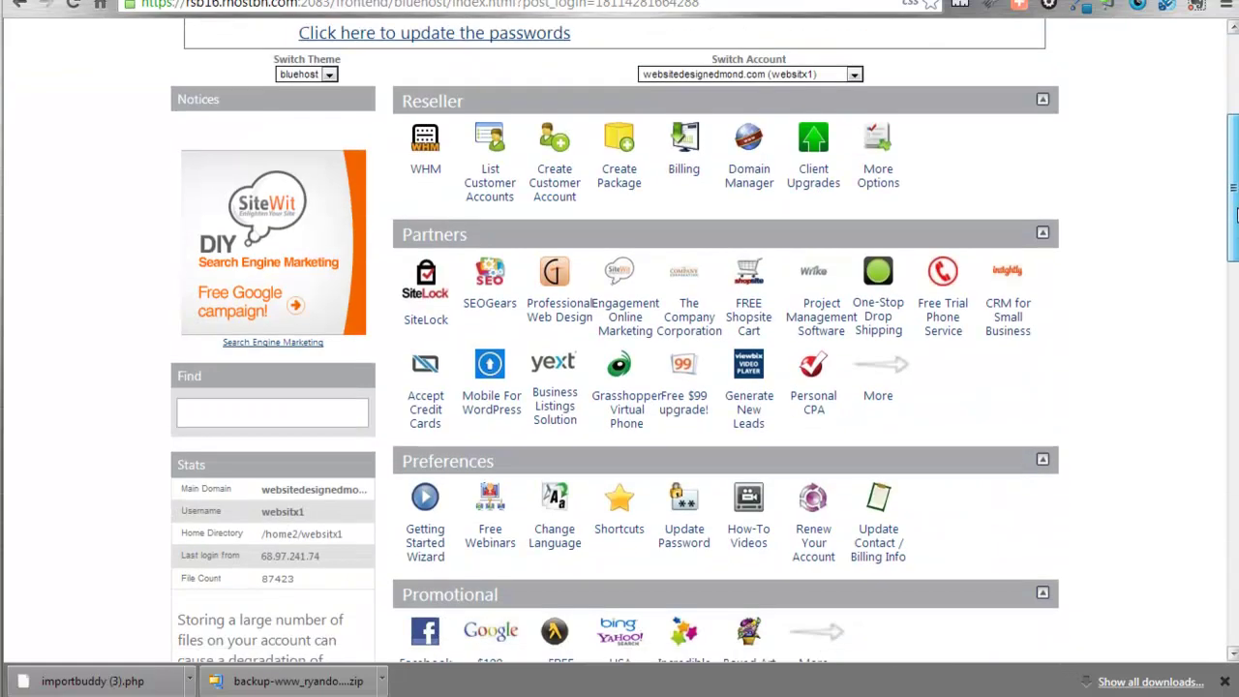
scroll(620, 339, down, 6)
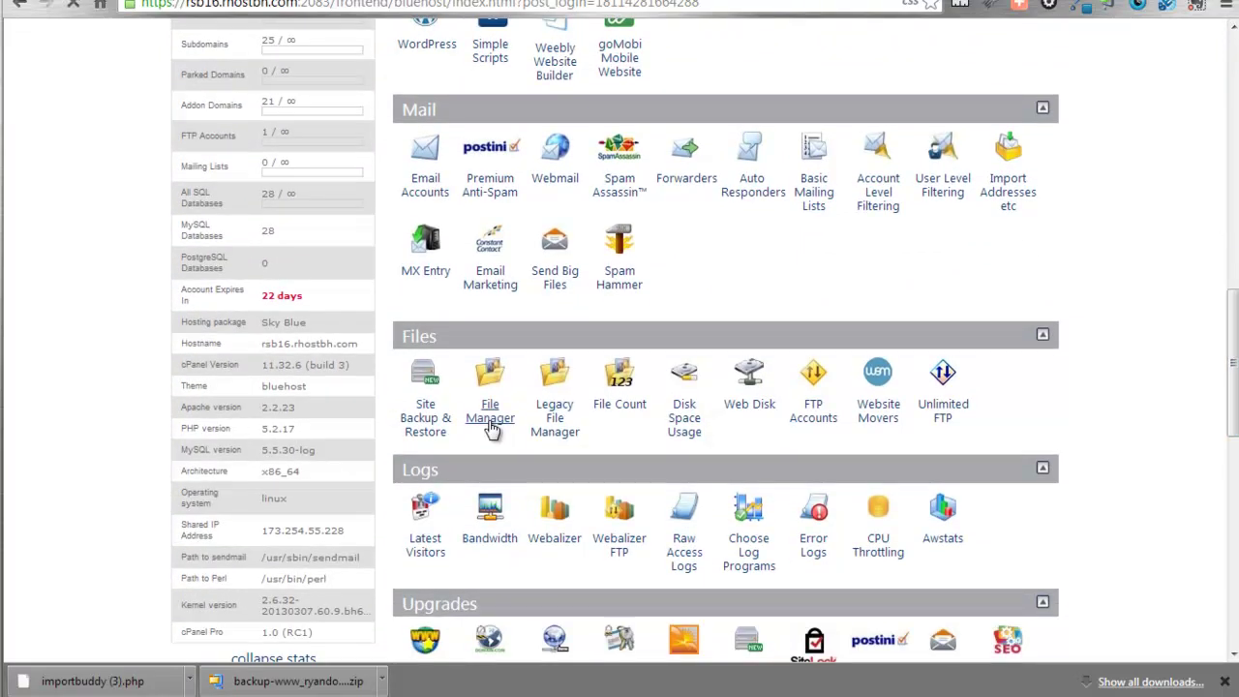
click(492, 424)
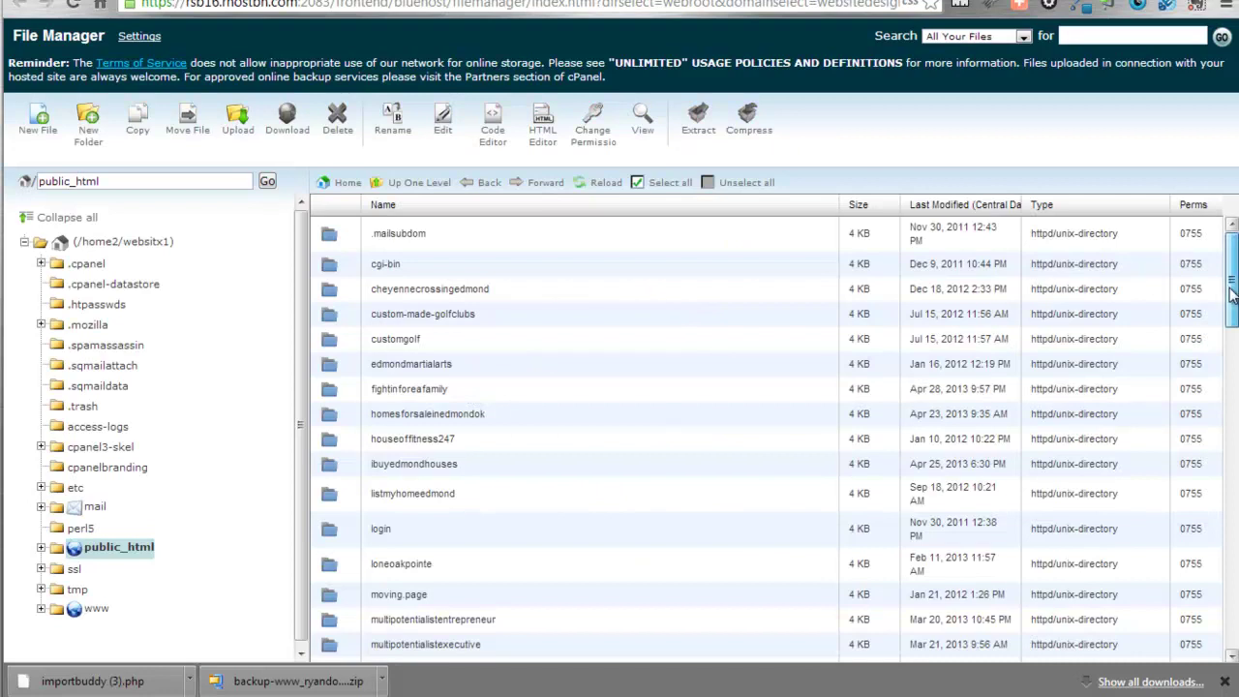
drag(1232, 291, 1232, 406)
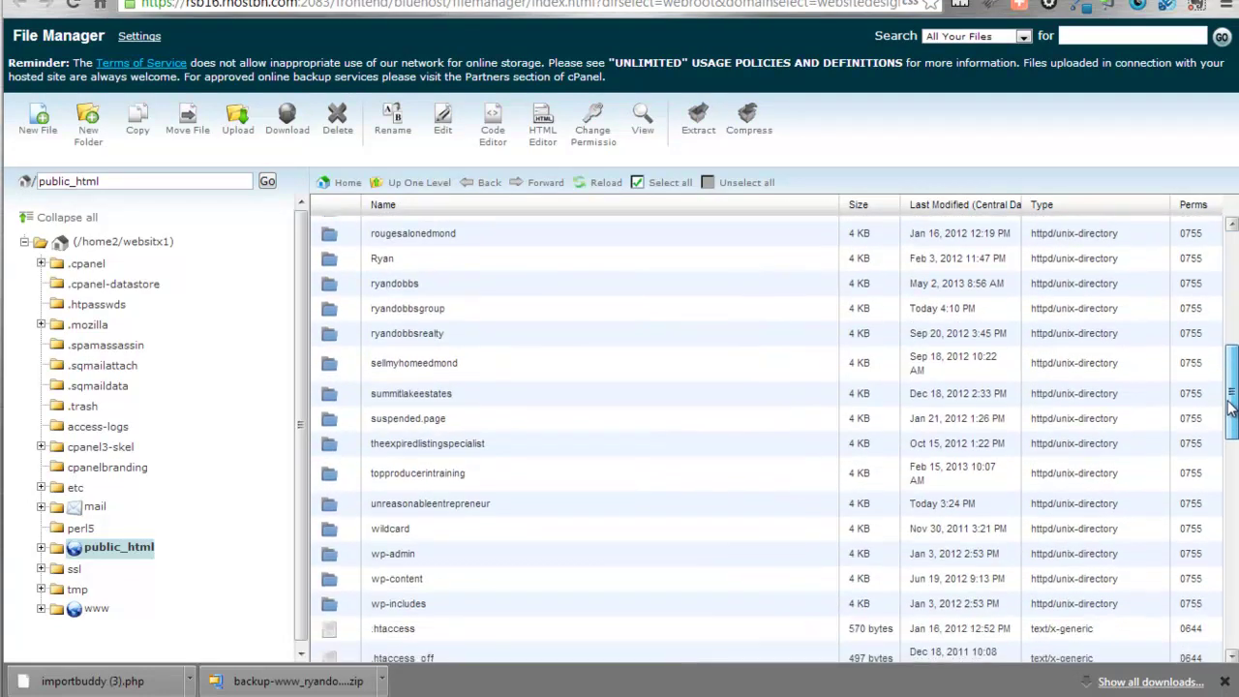
double_click(330, 310)
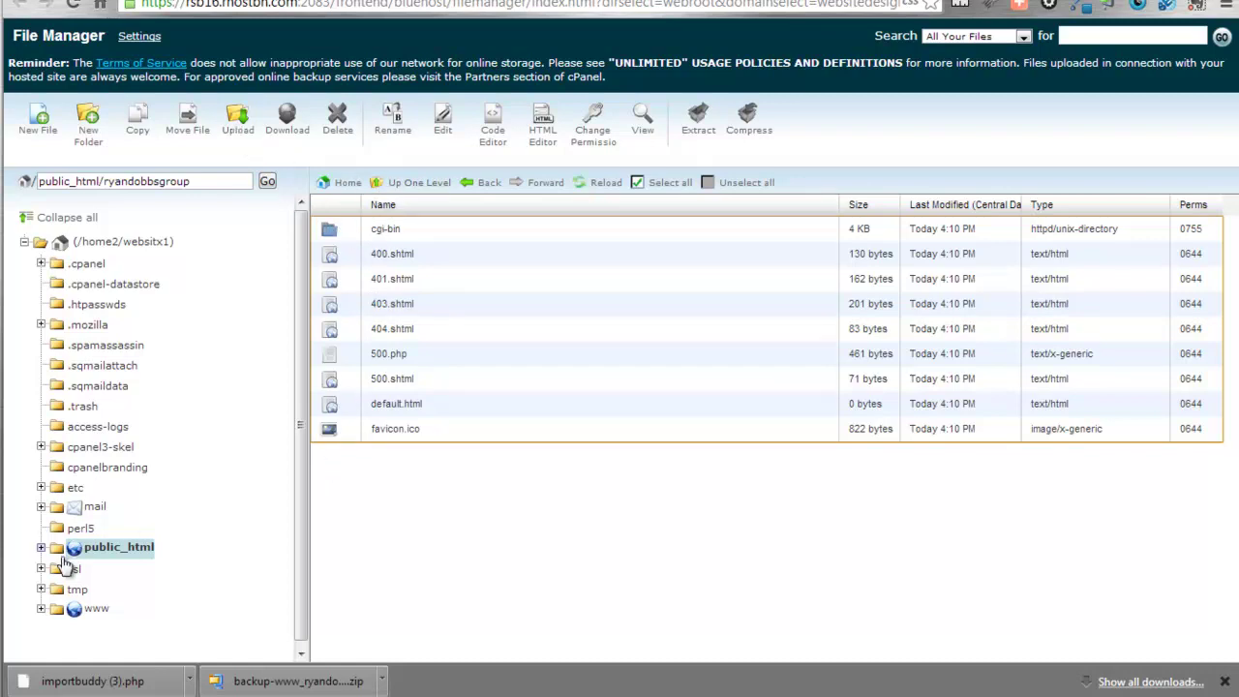
Upload importbuddy.php and the 36.68 MB backup zip from Downloads into ryandobbsgroup.
click(232, 137)
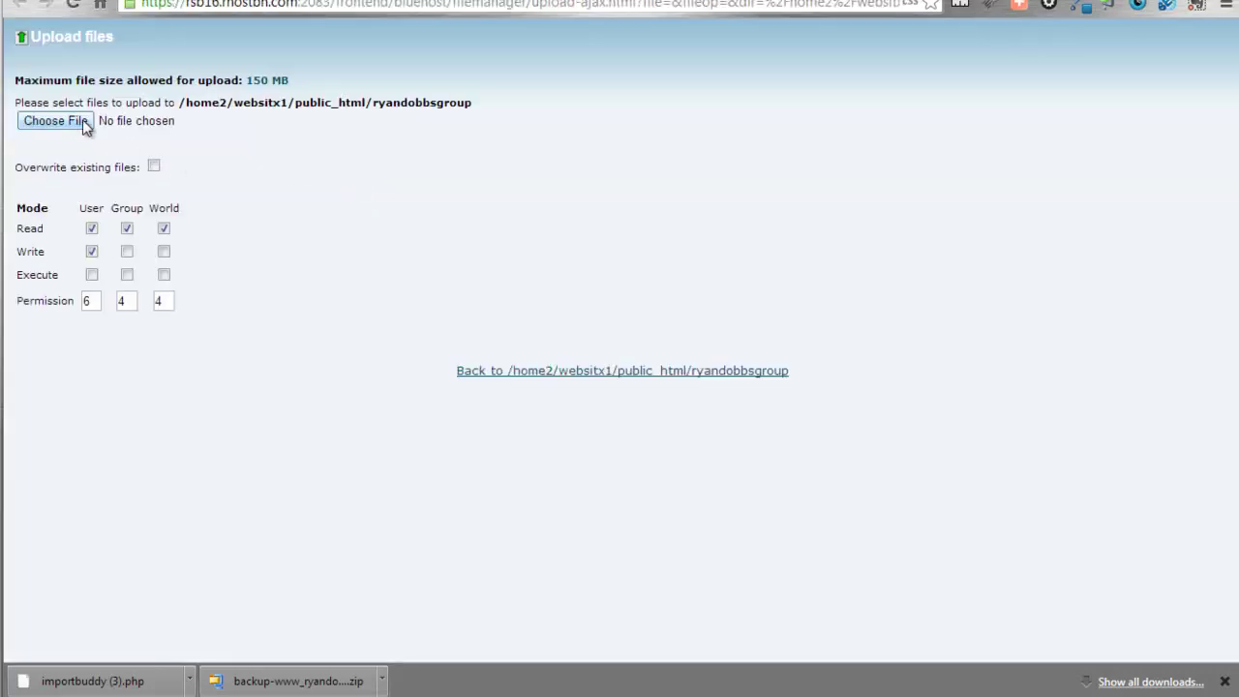
click(79, 123)
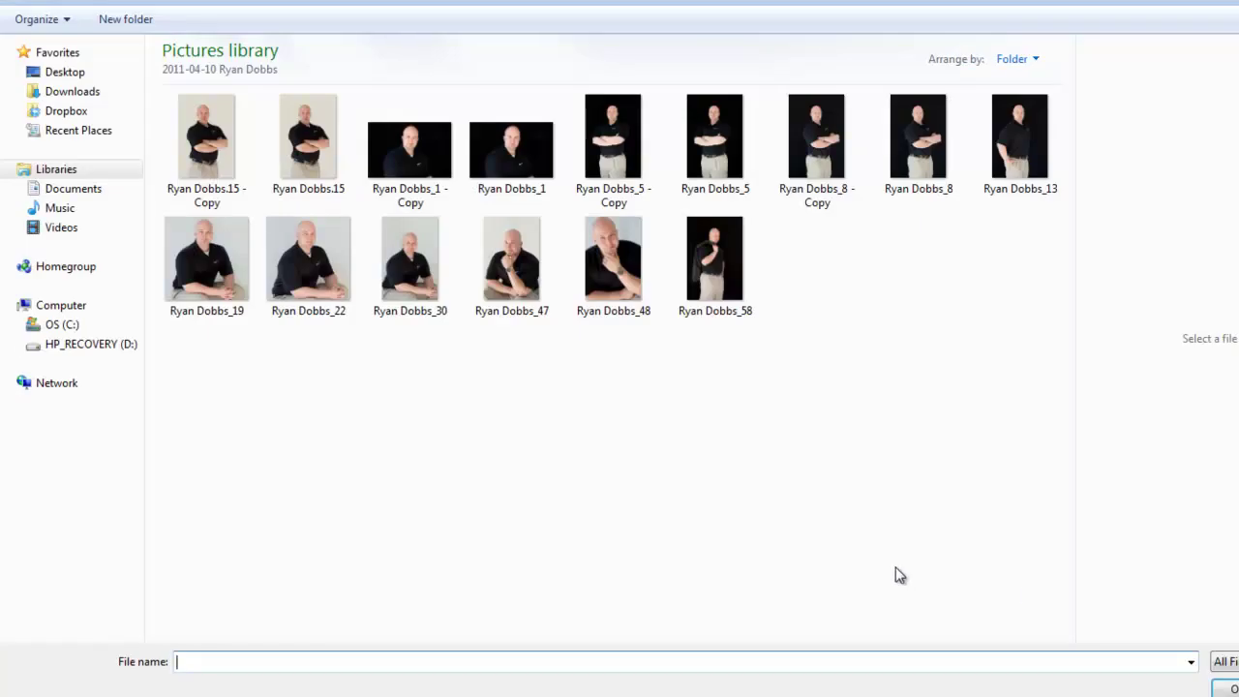
click(79, 93)
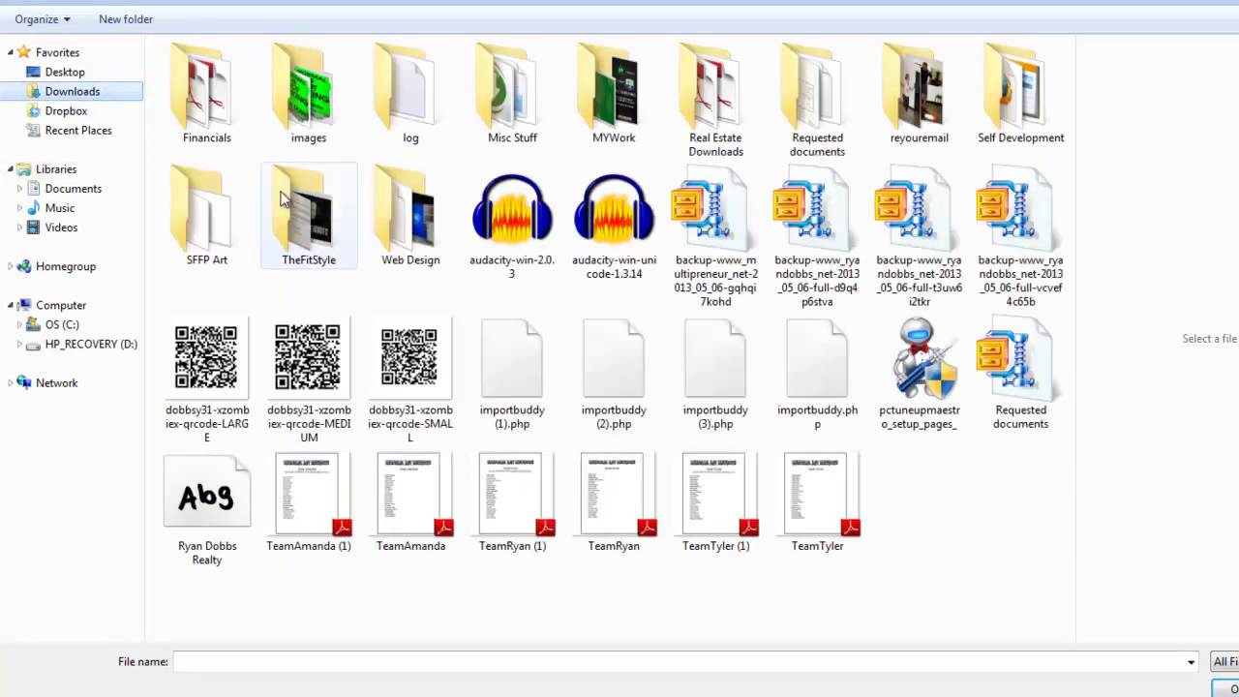
double_click(816, 385)
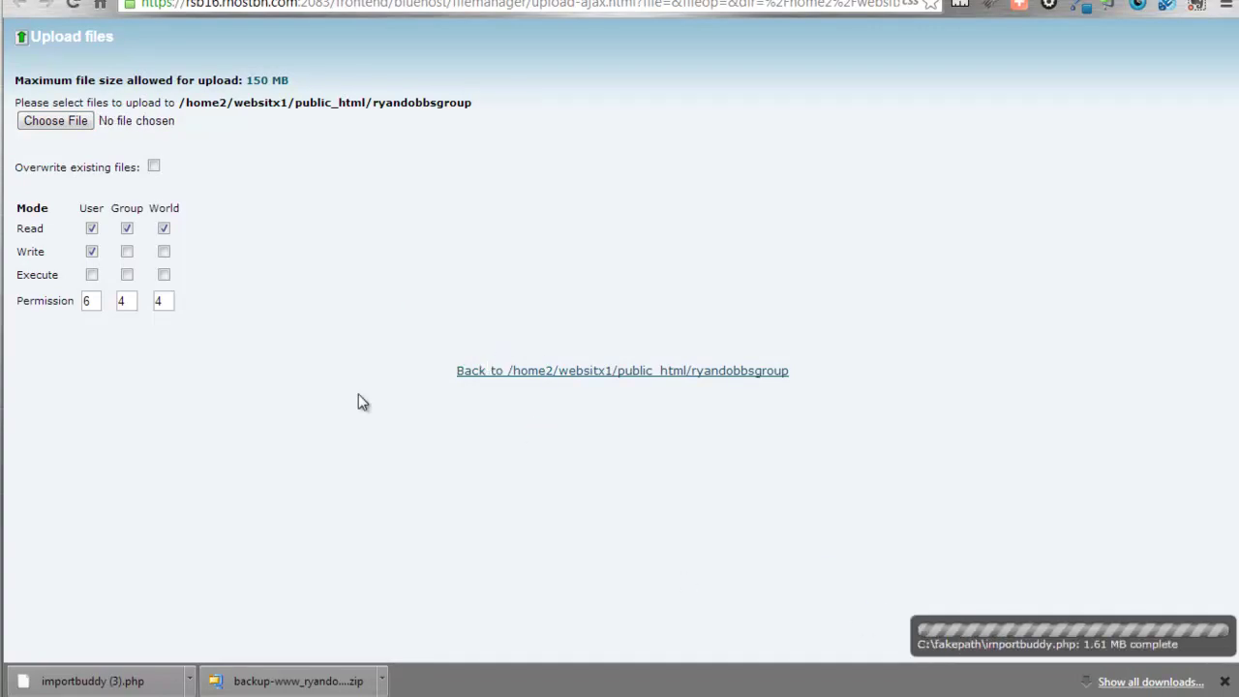
click(21, 115)
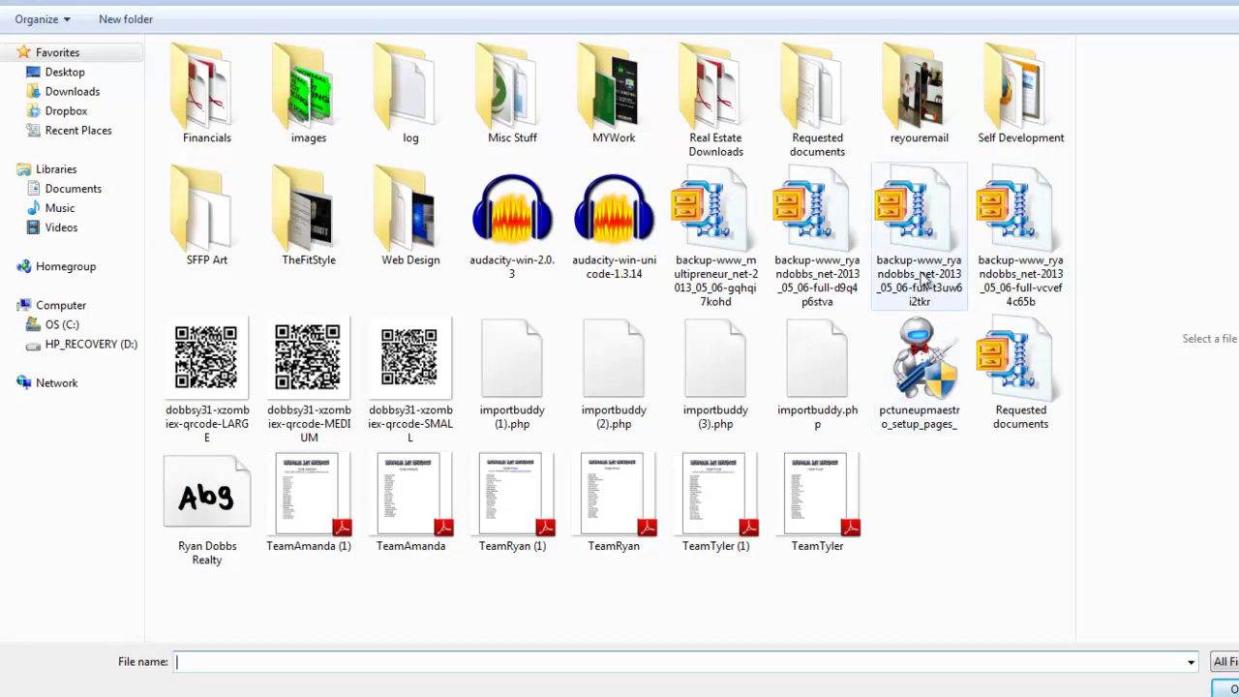
double_click(910, 224)
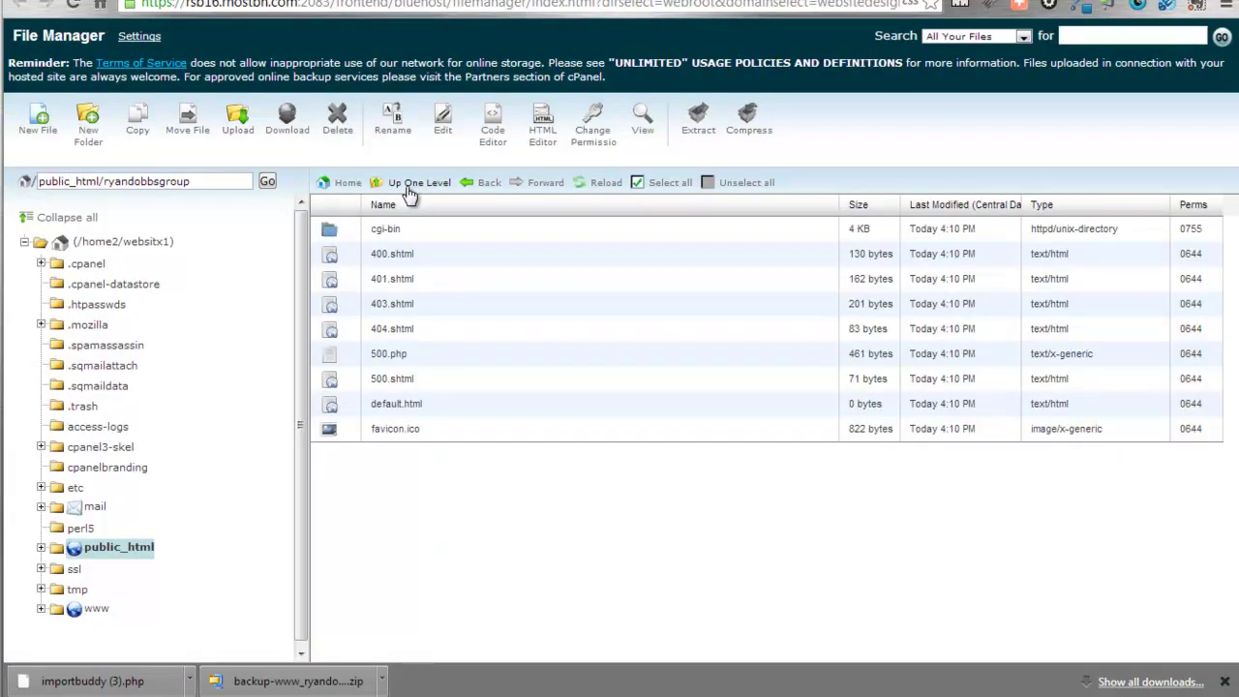
Go up to public_html and reopen ryandobbsgroup to see importbuddy.php and the backup zip.
click(410, 189)
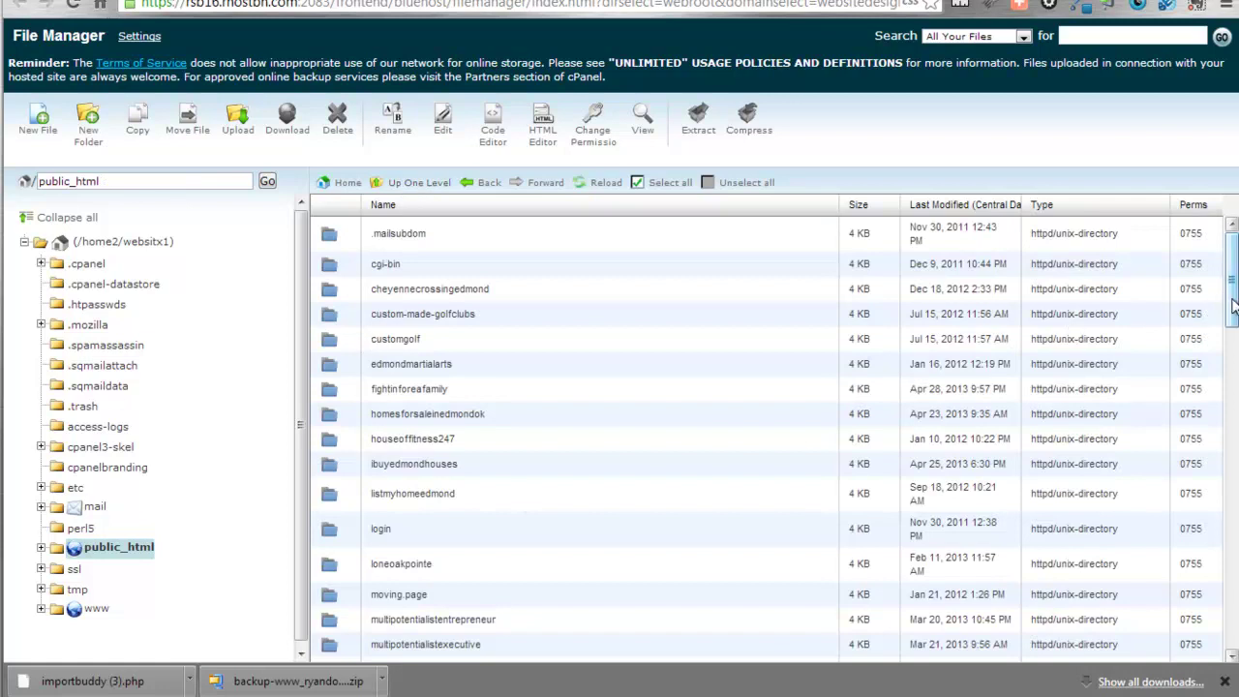
drag(1231, 309, 1233, 429)
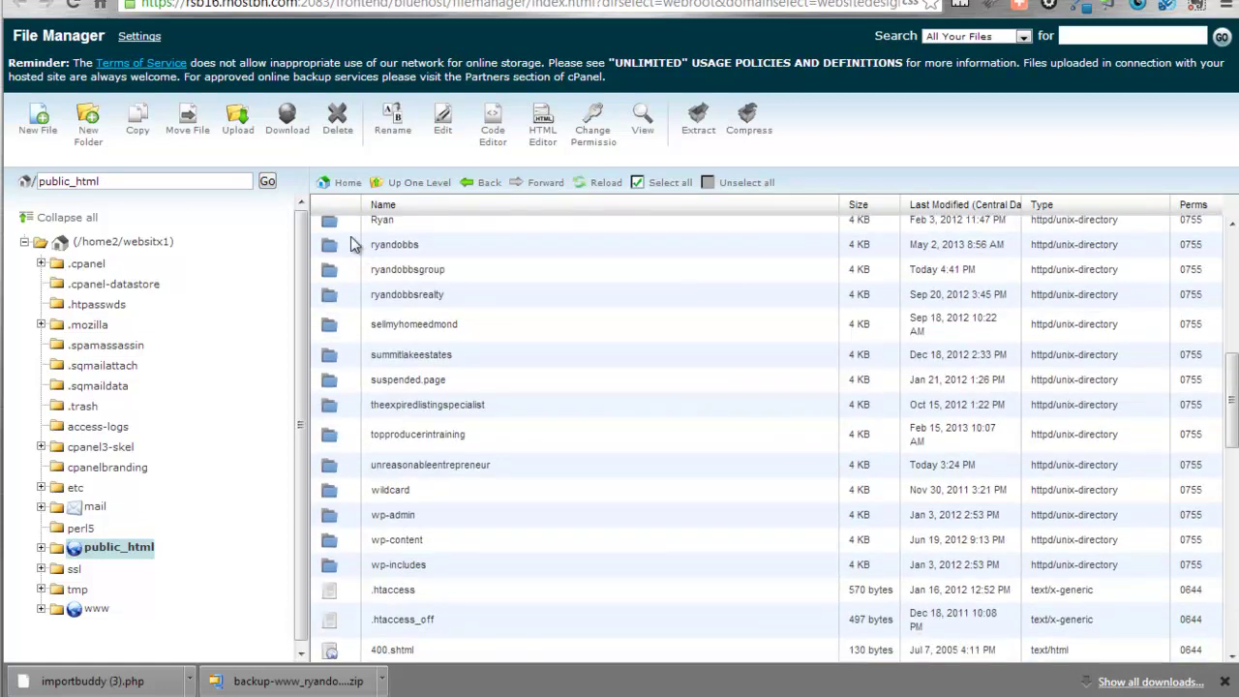
double_click(331, 277)
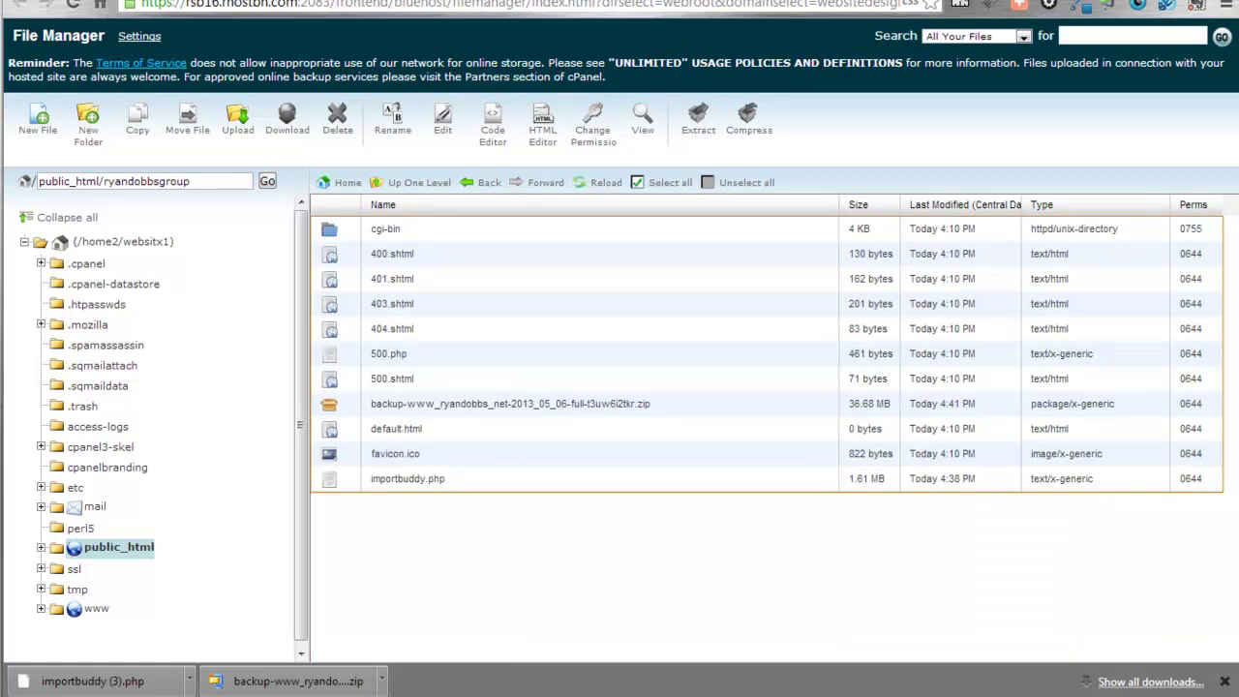
key(ctrl+t)
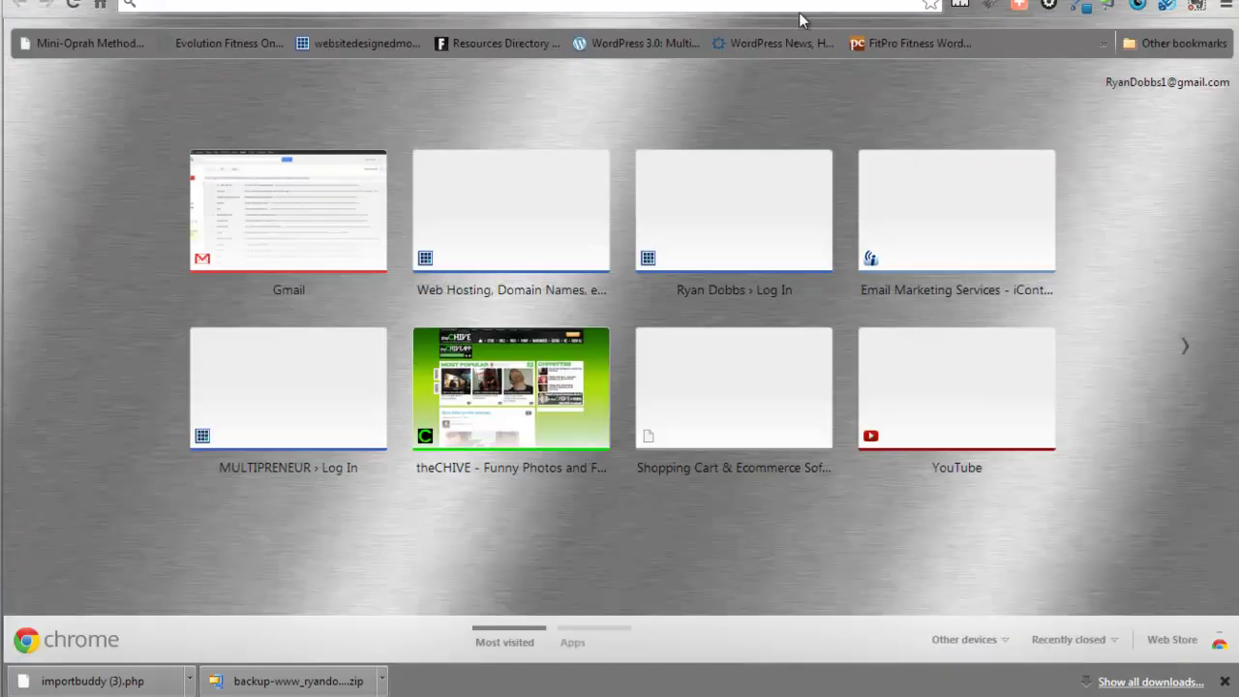
text(h)
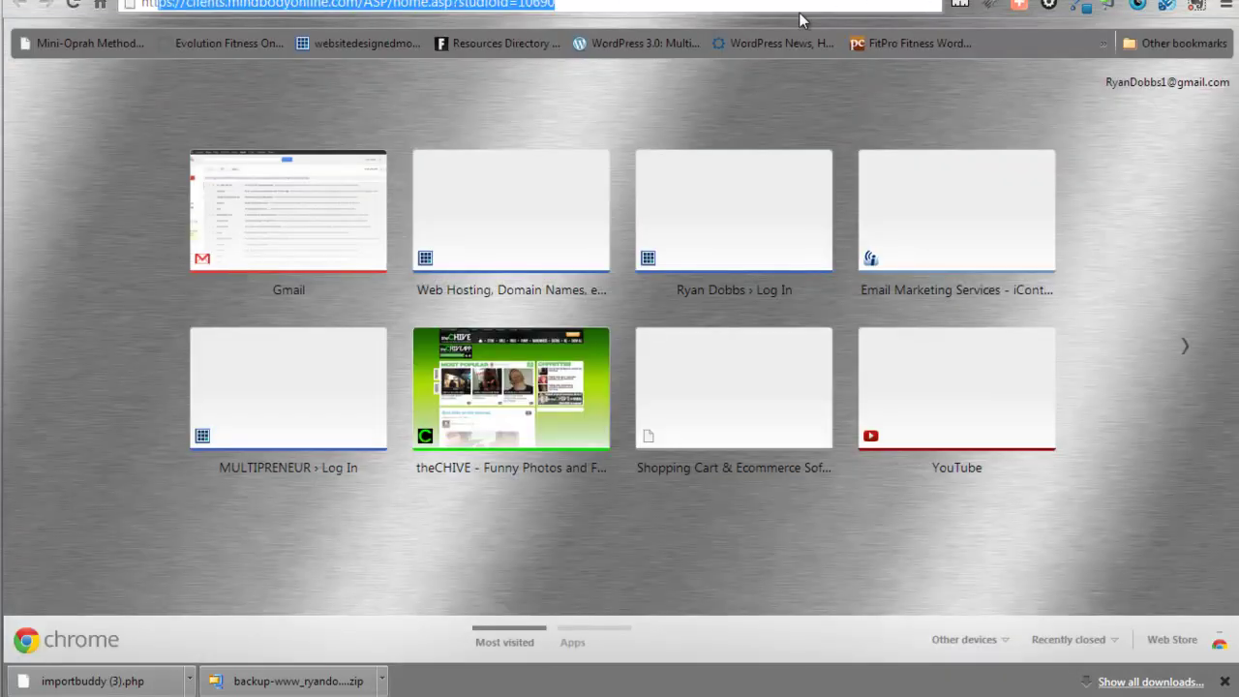
text(ttp://ryandobbsgroup.com/importbuddy.php)
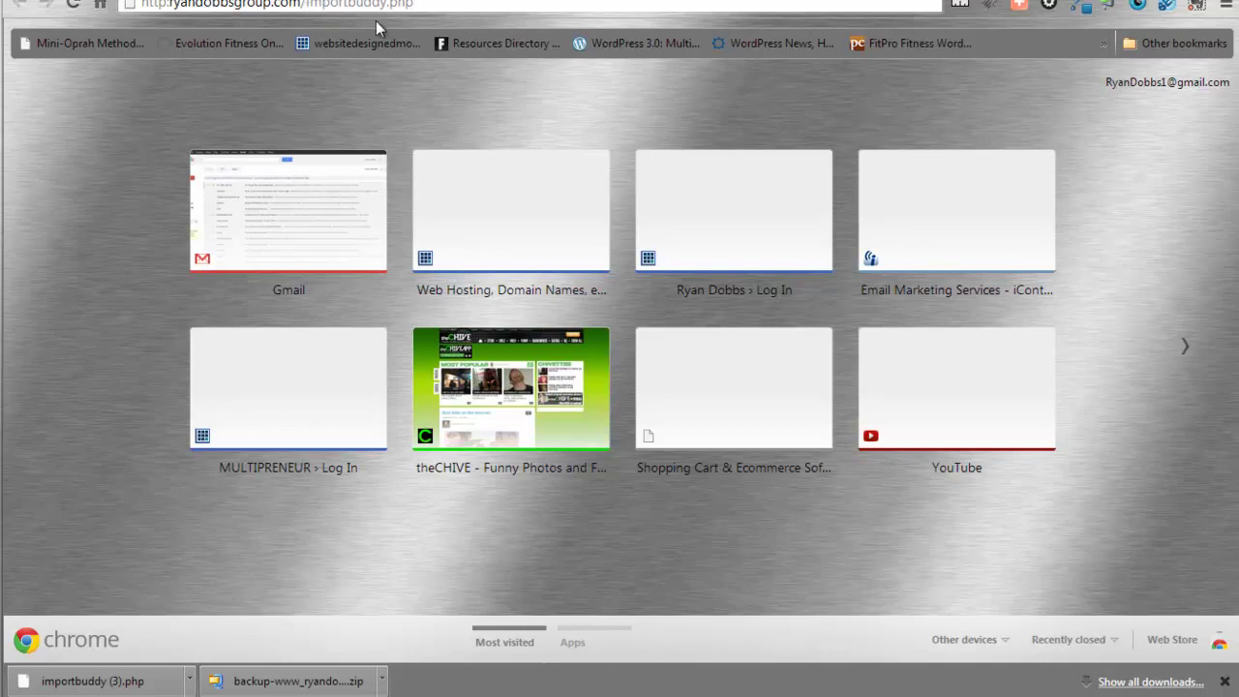
key(Return)
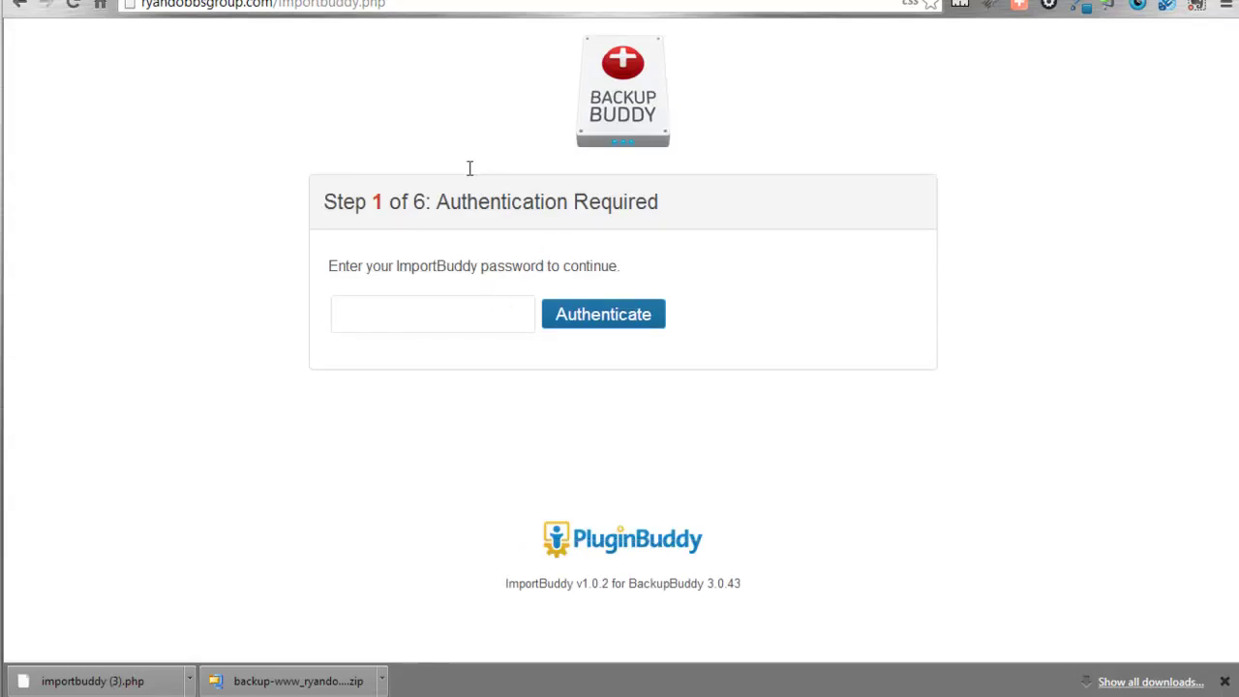
Authenticate with the ImportBuddy password, then continue through backup selection and unzipping to URL & Database Settings.
click(469, 303)
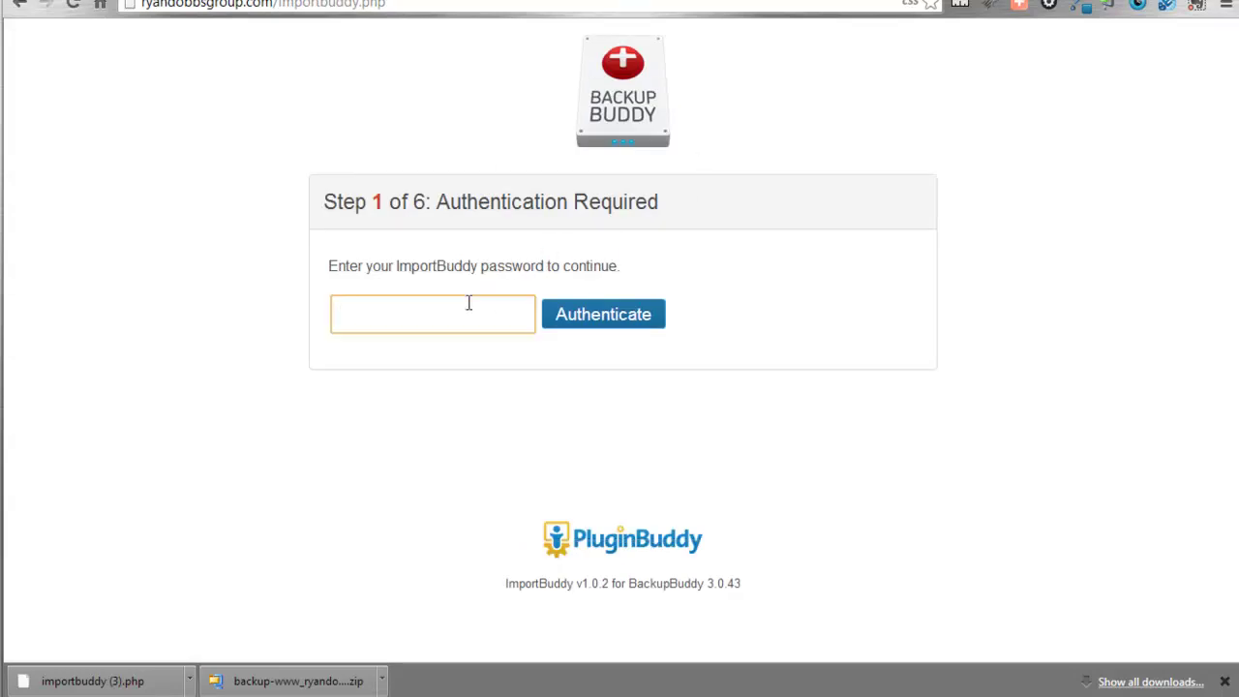
text(••••••••••)
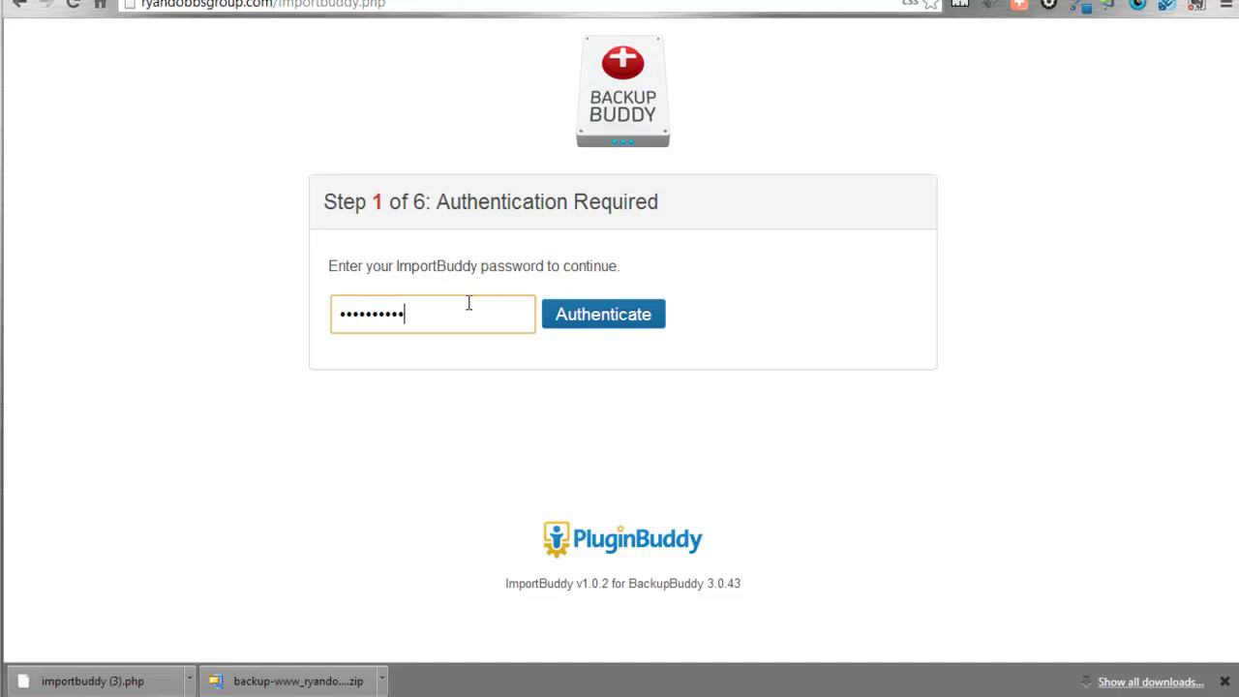
text(•)
click(580, 325)
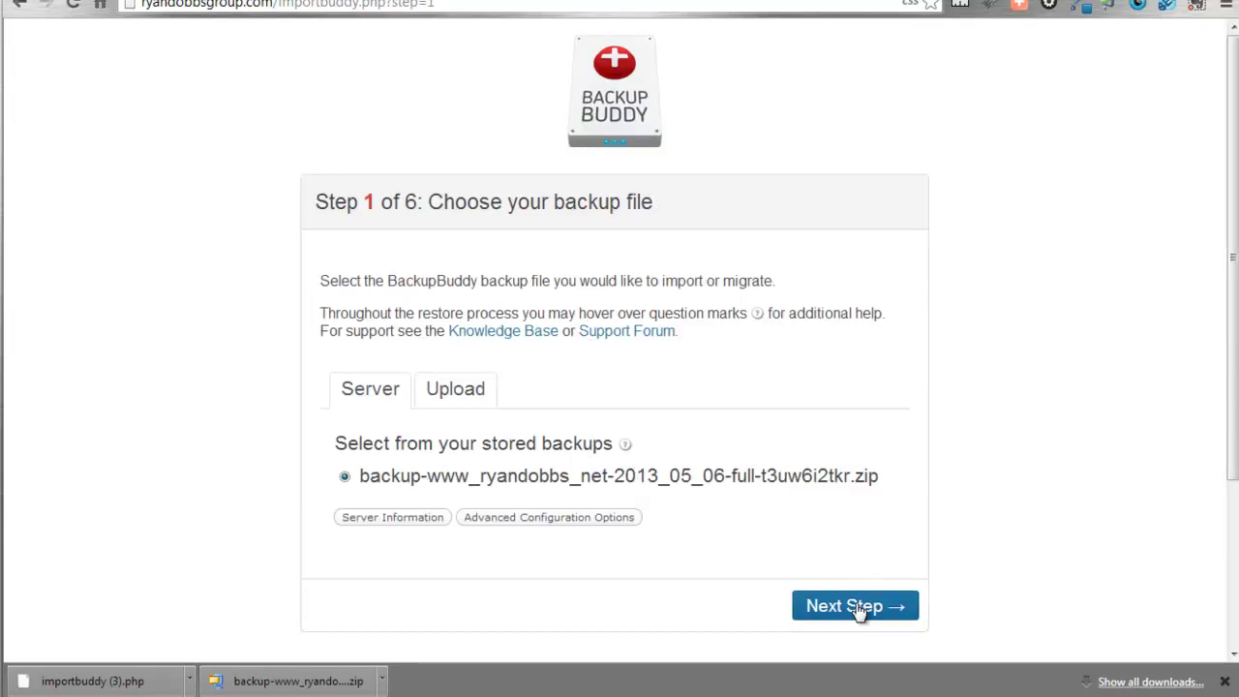
click(858, 609)
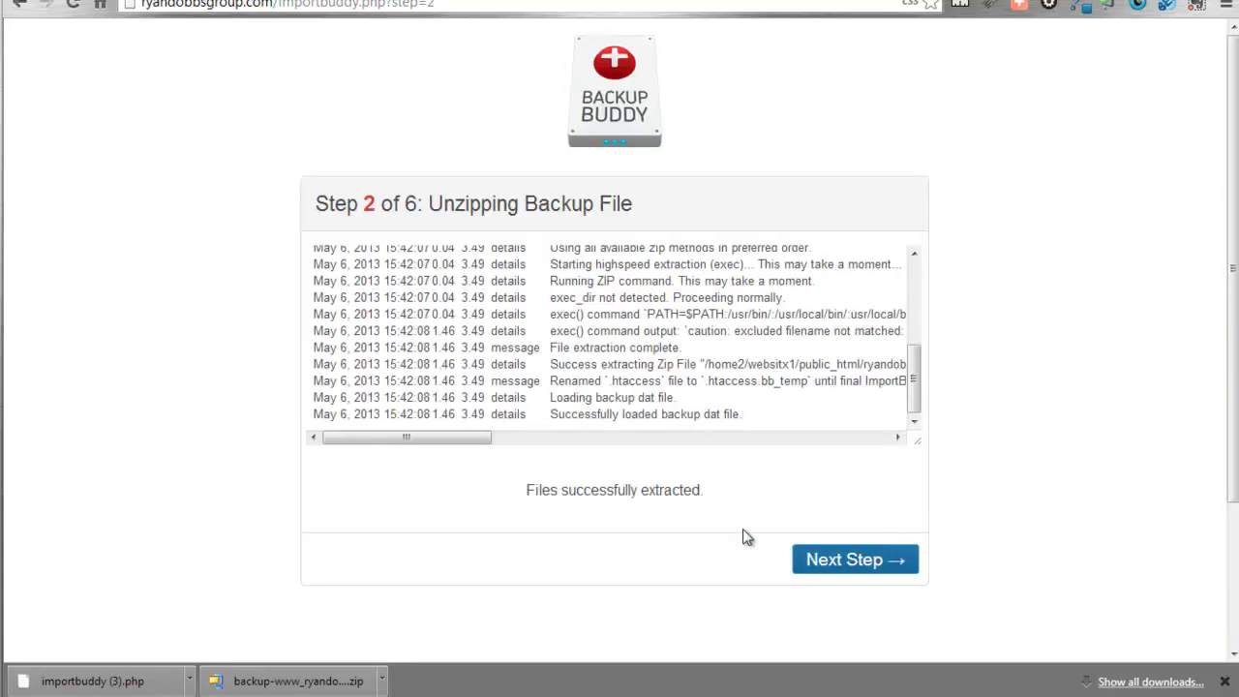
click(848, 569)
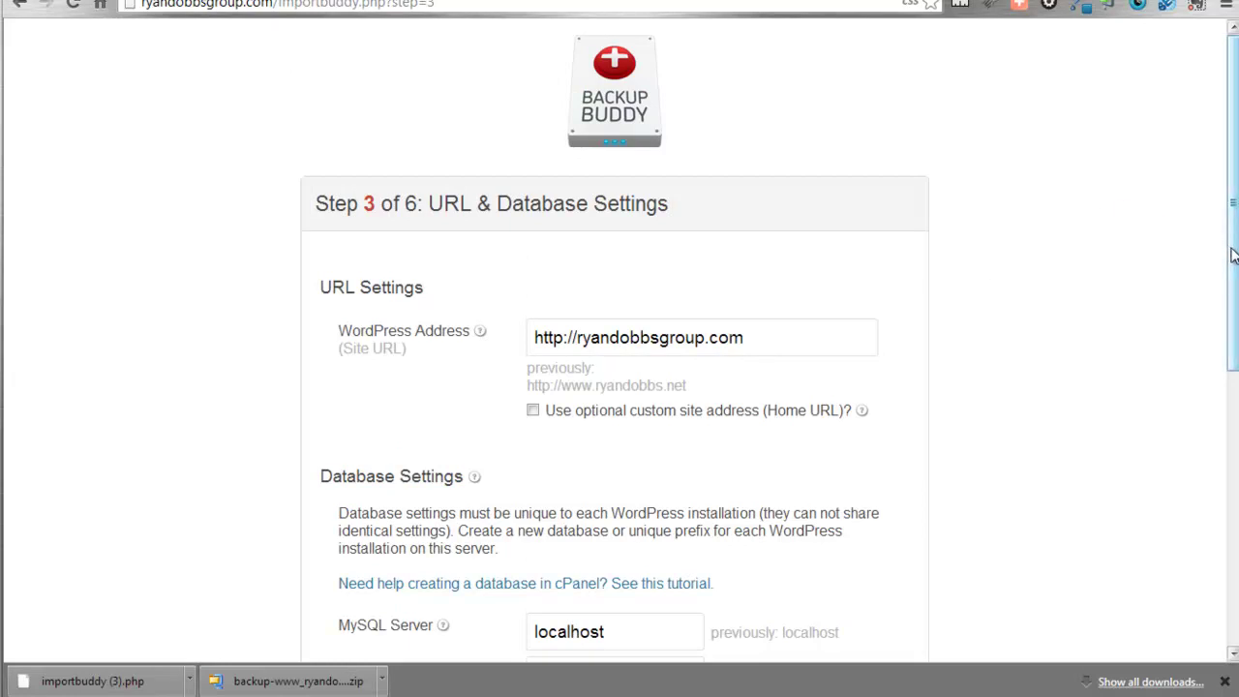
Change the database prefix to wwp_ and test the database settings.
drag(1235, 280, 1218, 456)
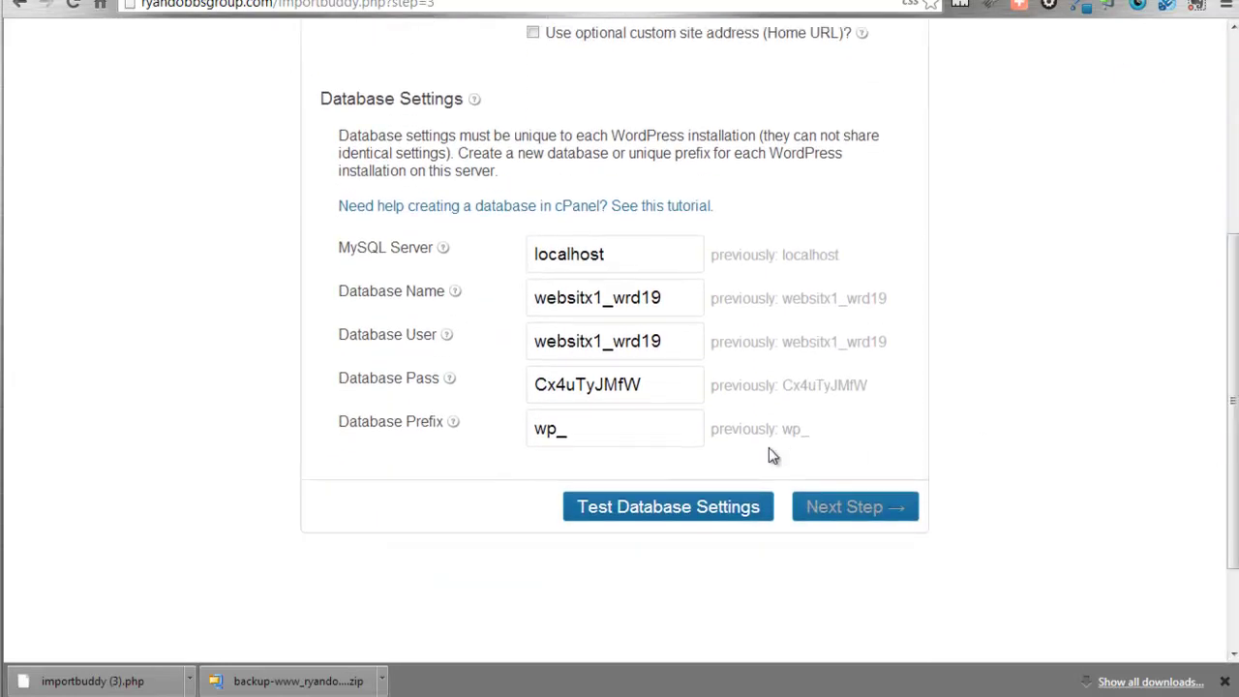
click(547, 429)
text(w)
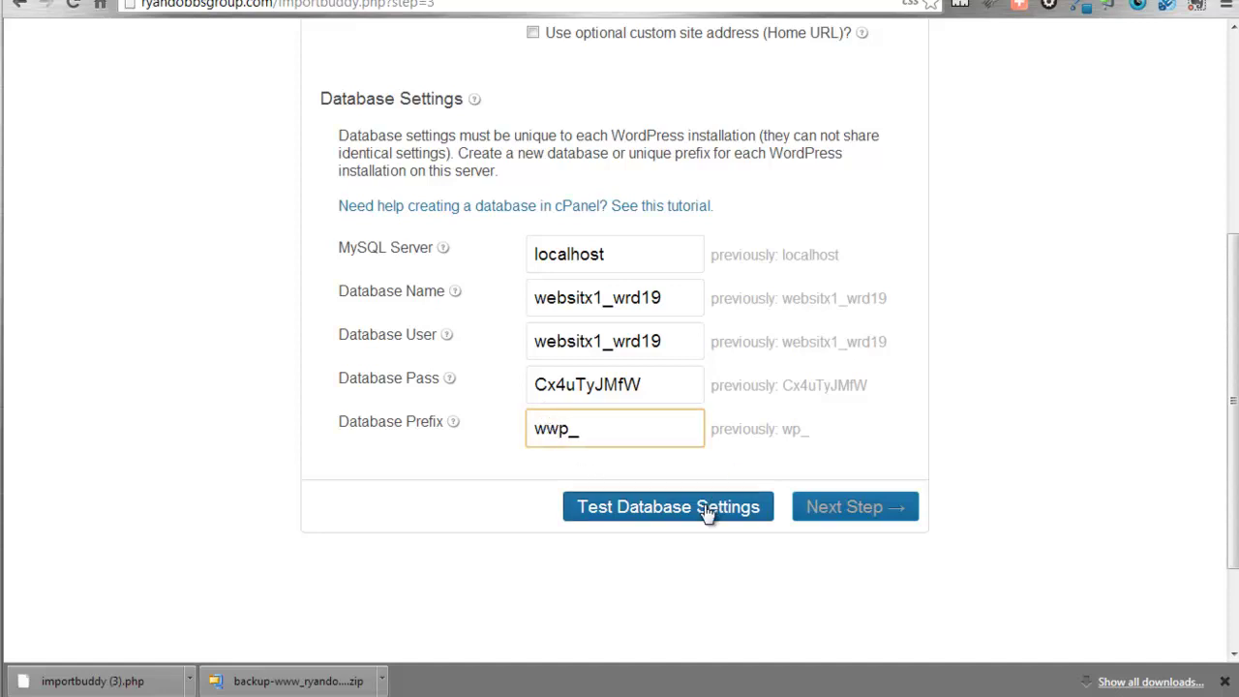
click(705, 505)
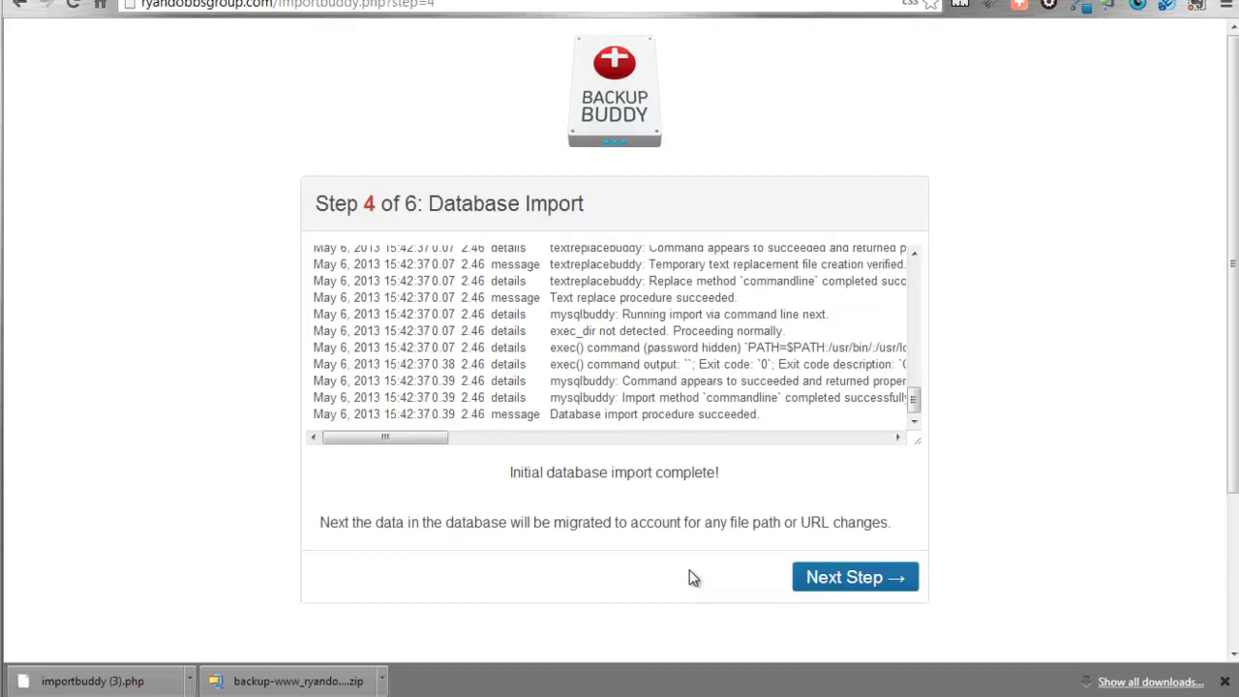
Run the database migration step, then clean up and remove ImportBuddy's temporary files.
click(845, 577)
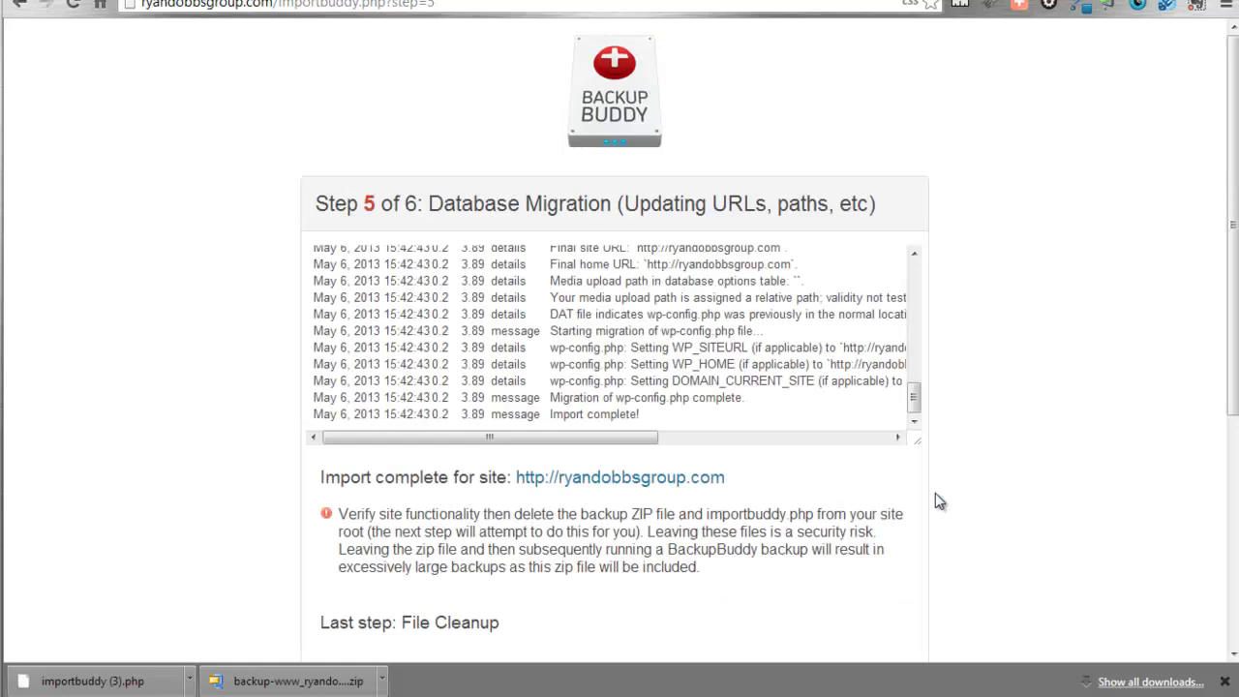
drag(1231, 300, 1228, 441)
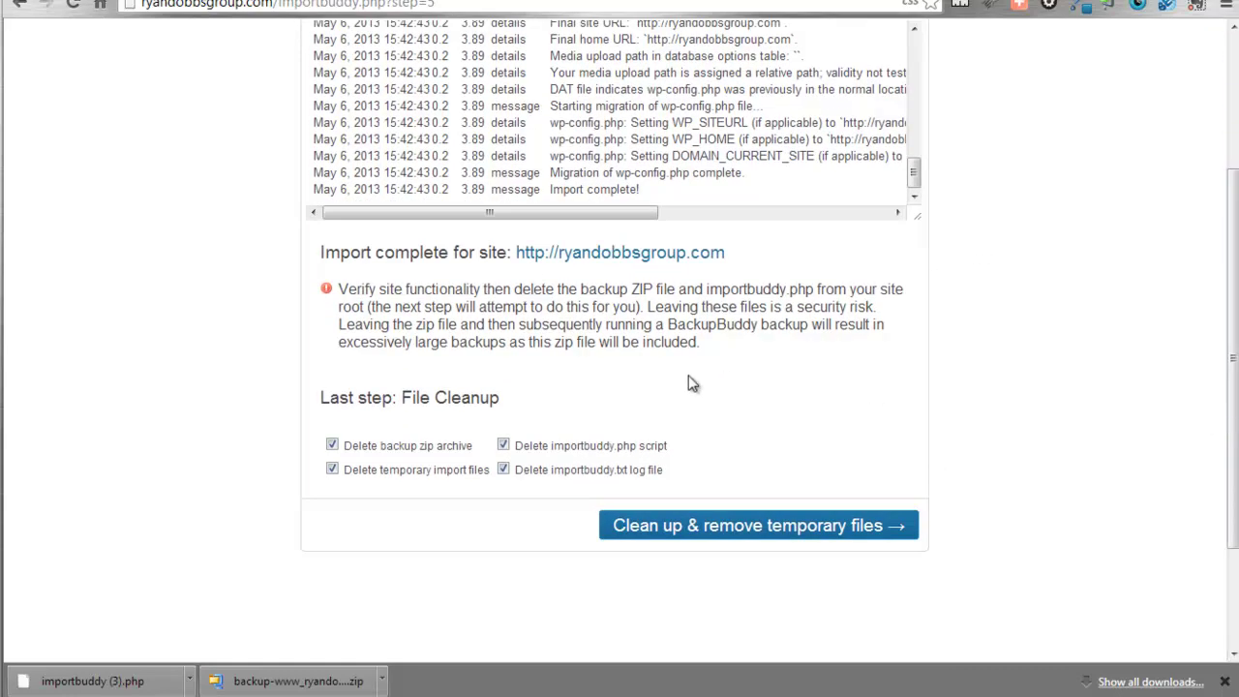
click(731, 528)
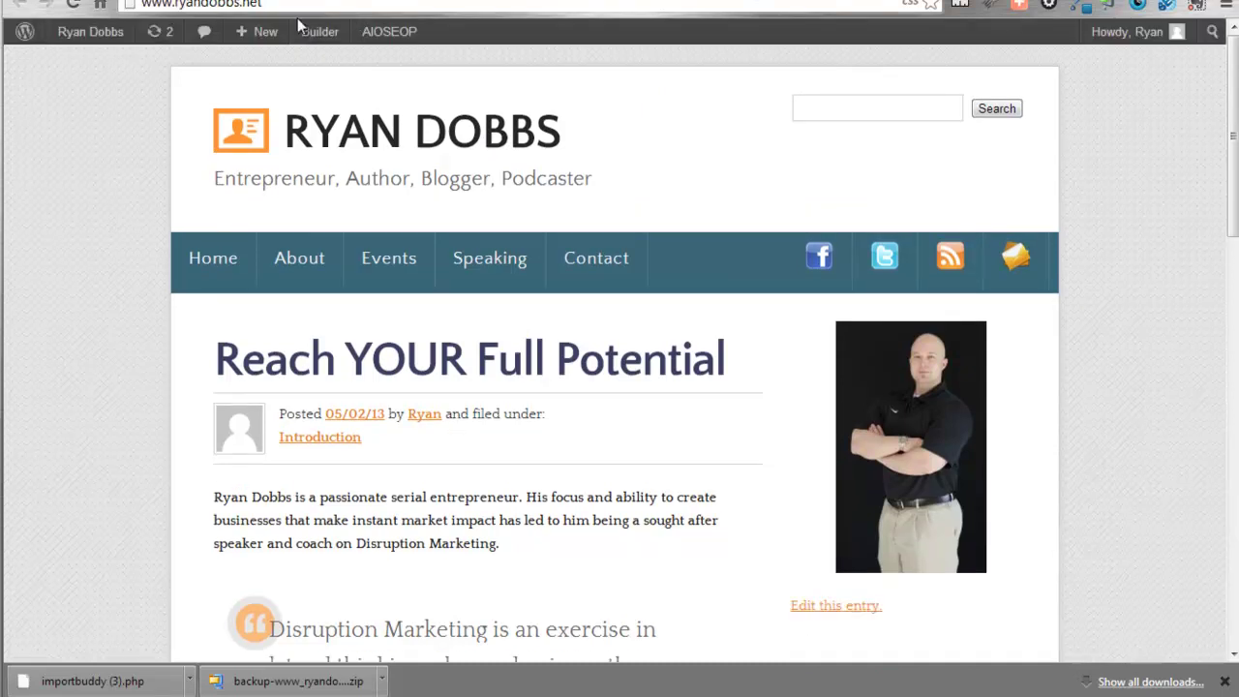
Open the About page on ryandobbsgroup.com to confirm the migrated content.
click(300, 263)
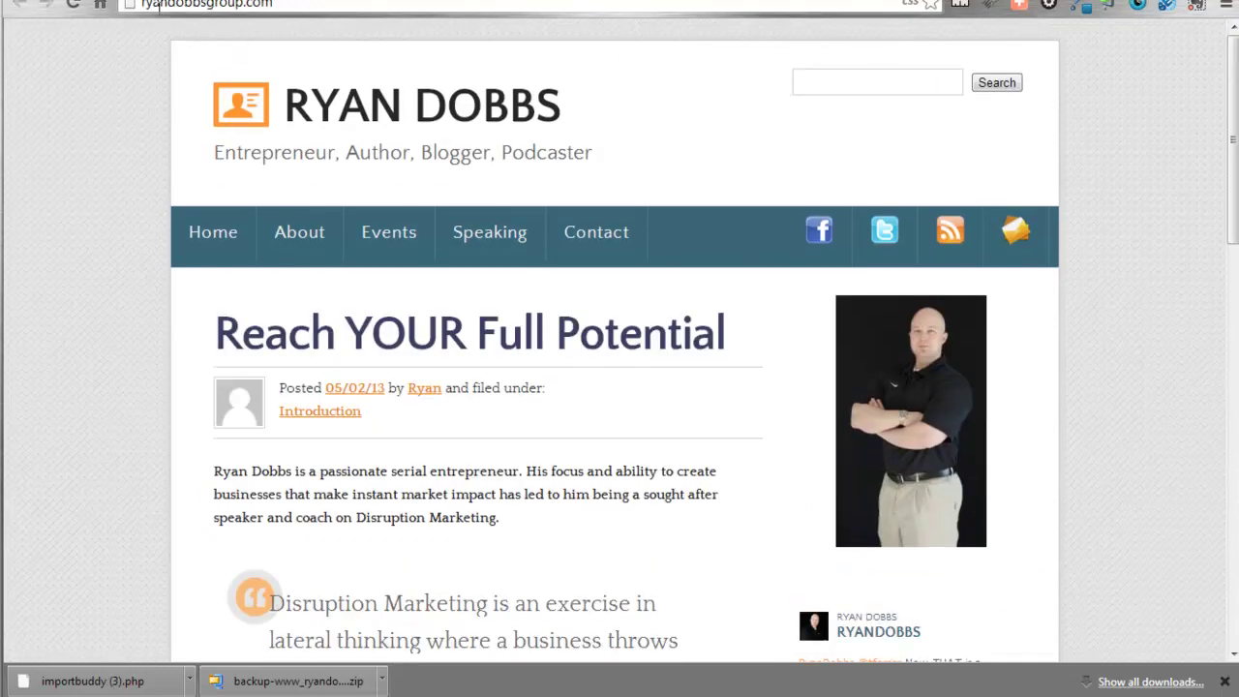
click(298, 239)
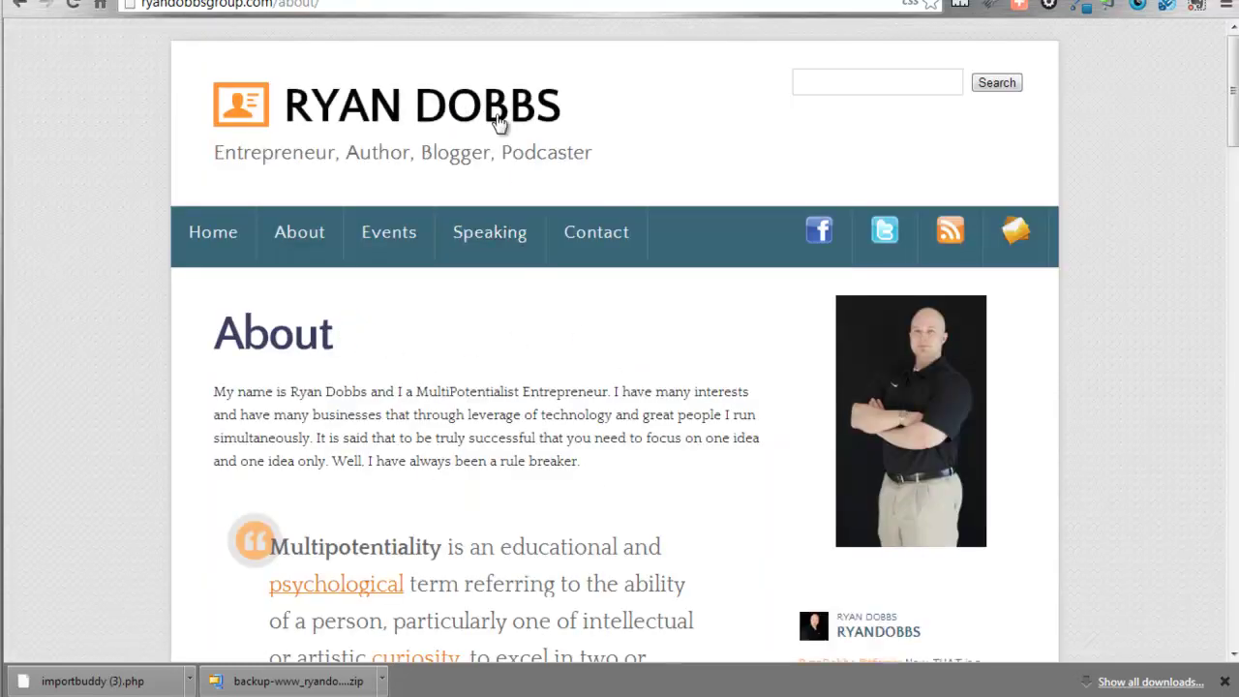
Go back to the original site's WordPress admin and open BackupBuddy's Getting Started page.
click(733, 1)
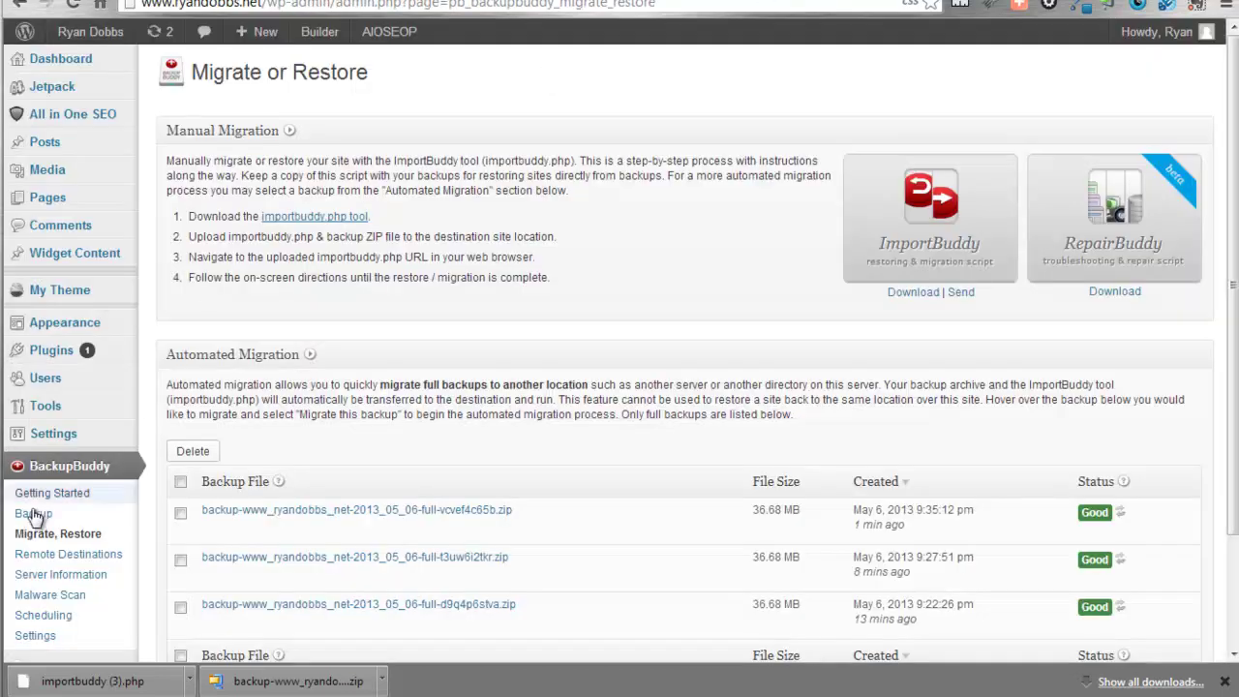
click(46, 473)
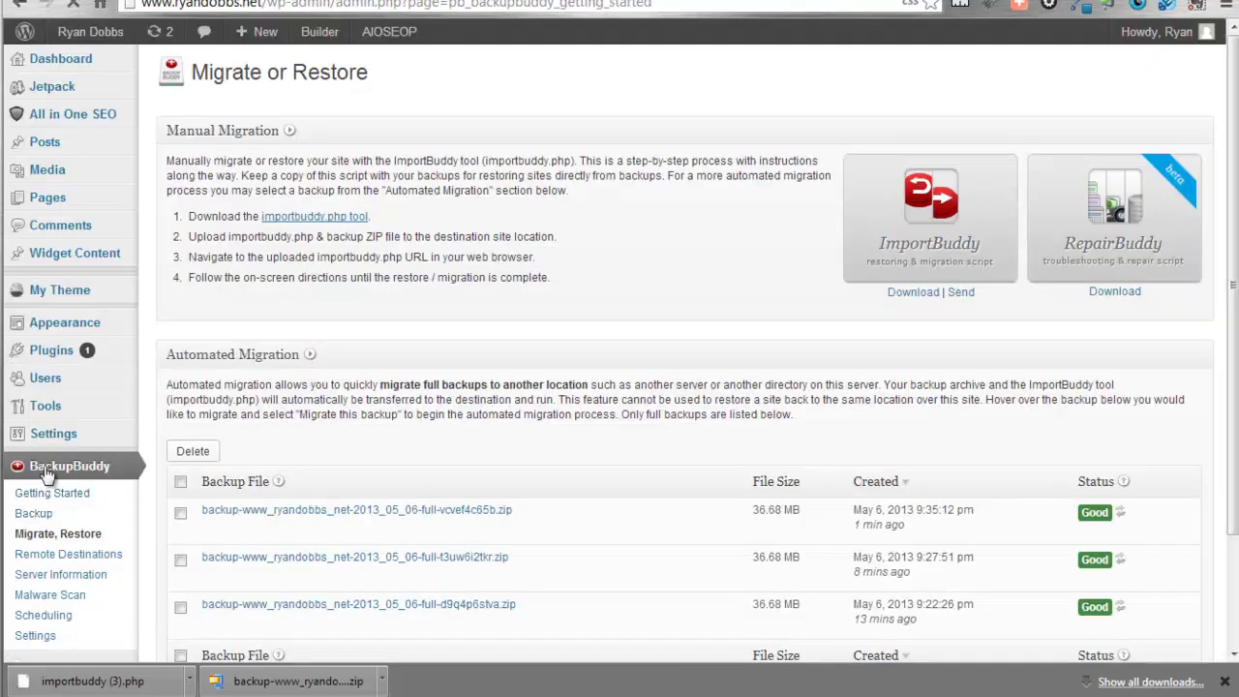